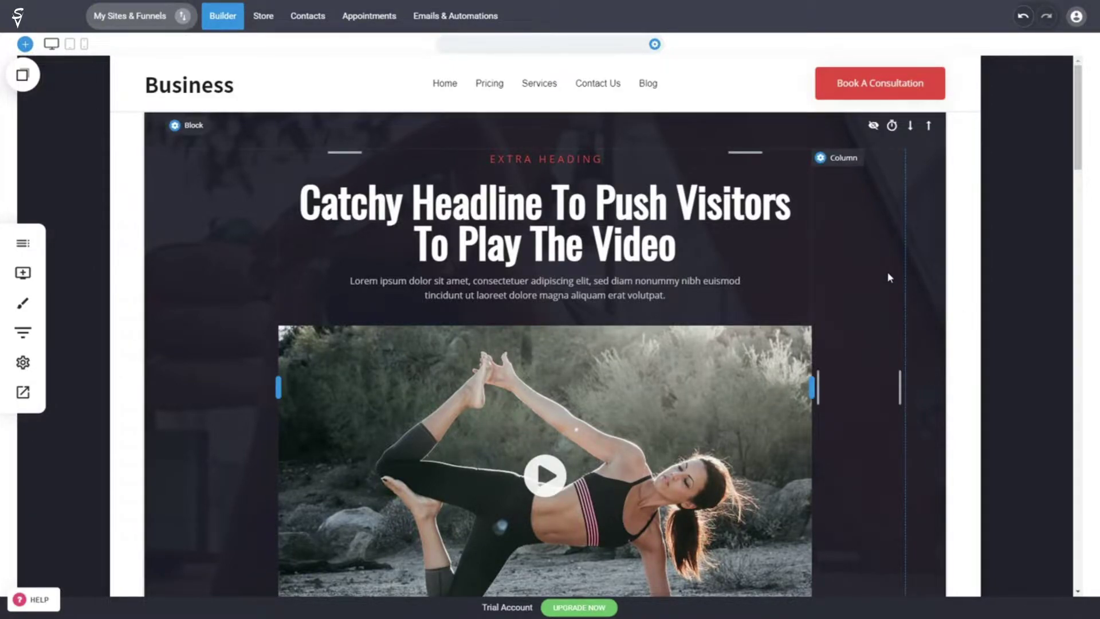
# Start adding a new page to the site and bring up the page template gallery.
pyautogui.scroll(-5, 889, 275)
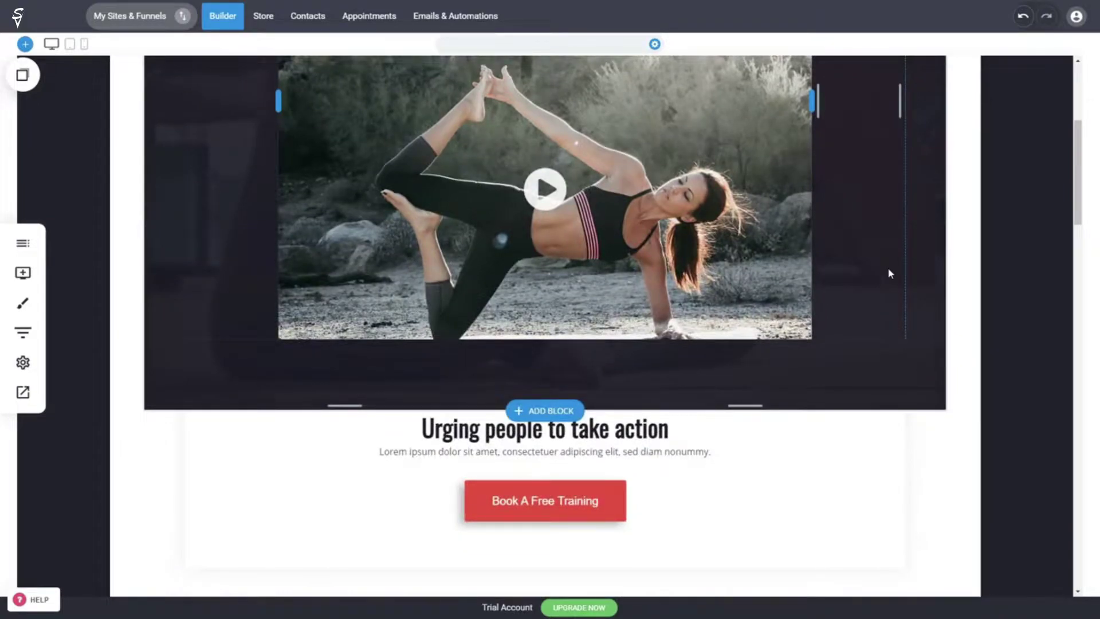
pyautogui.scroll(5, 890, 273)
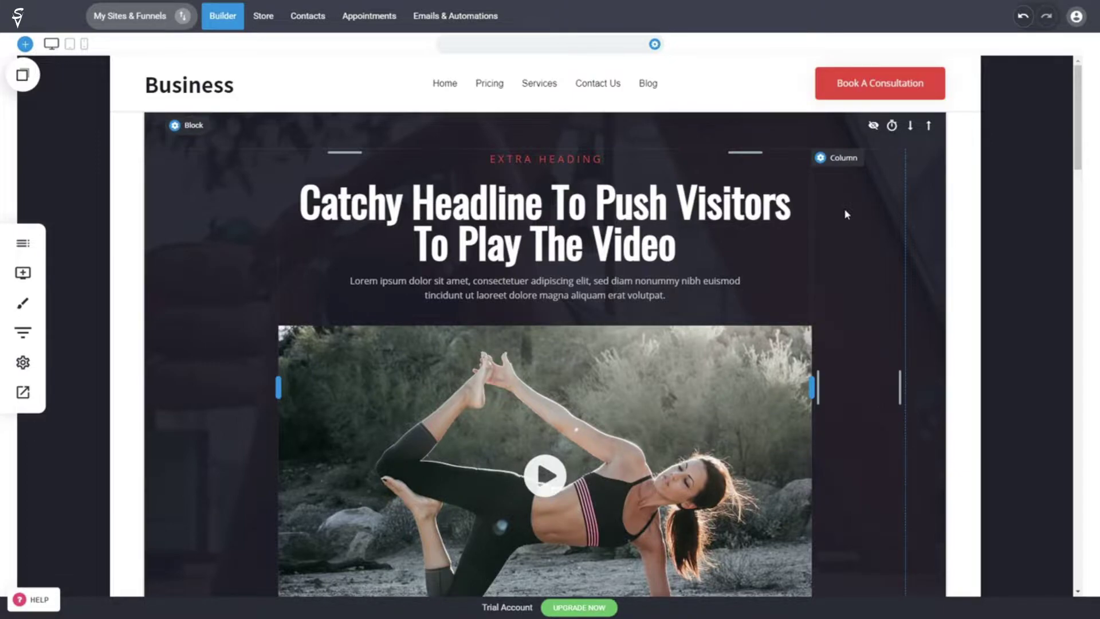
pyautogui.click(24, 245)
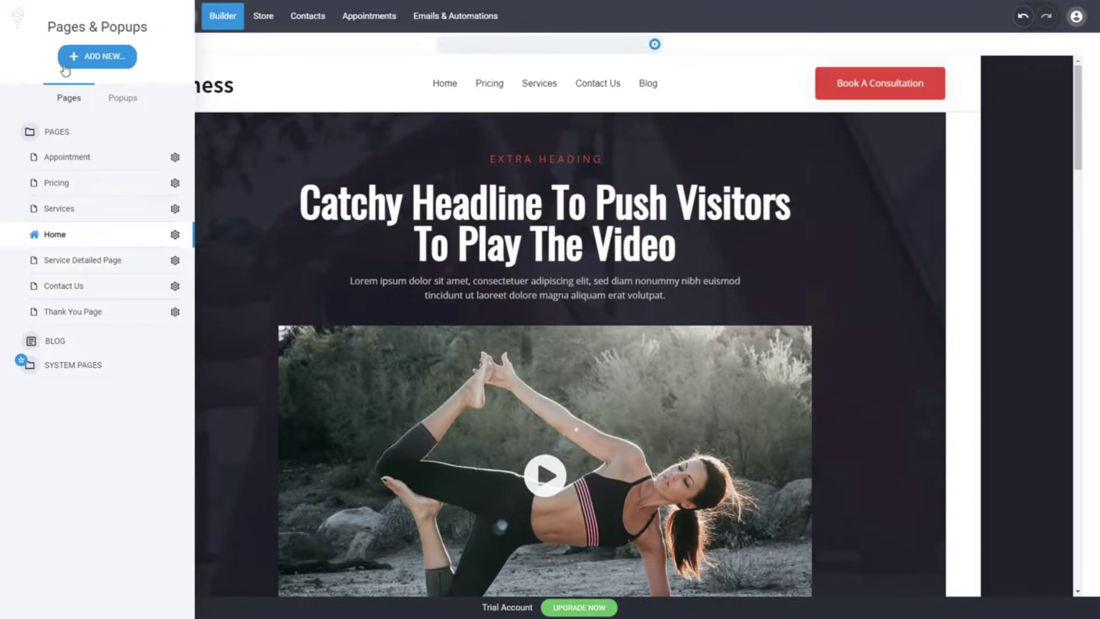
pyautogui.click(98, 66)
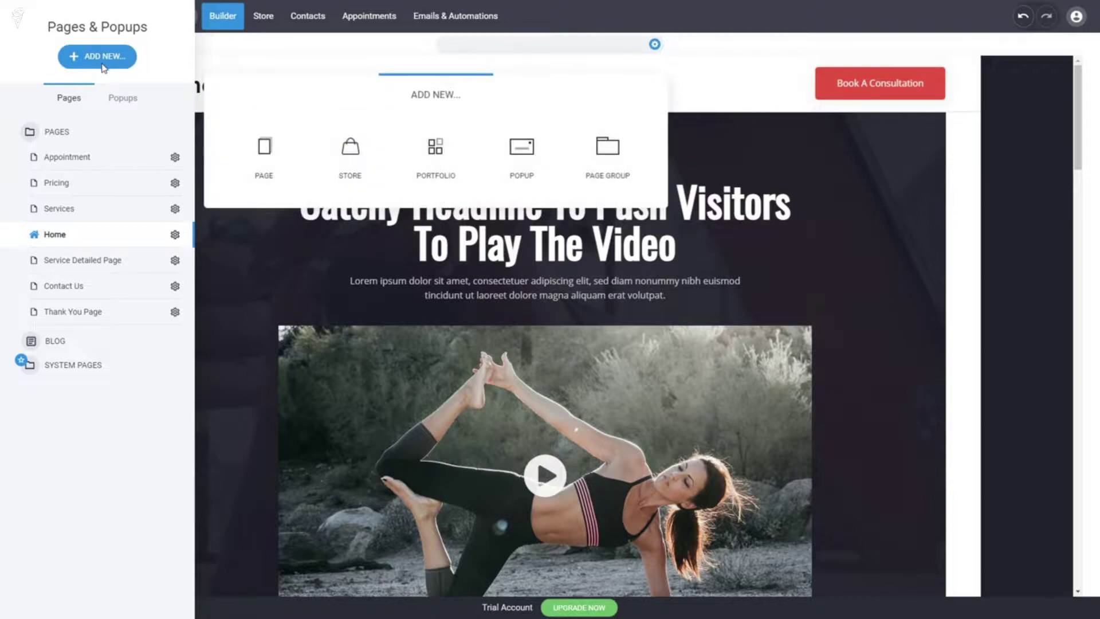
pyautogui.click(279, 178)
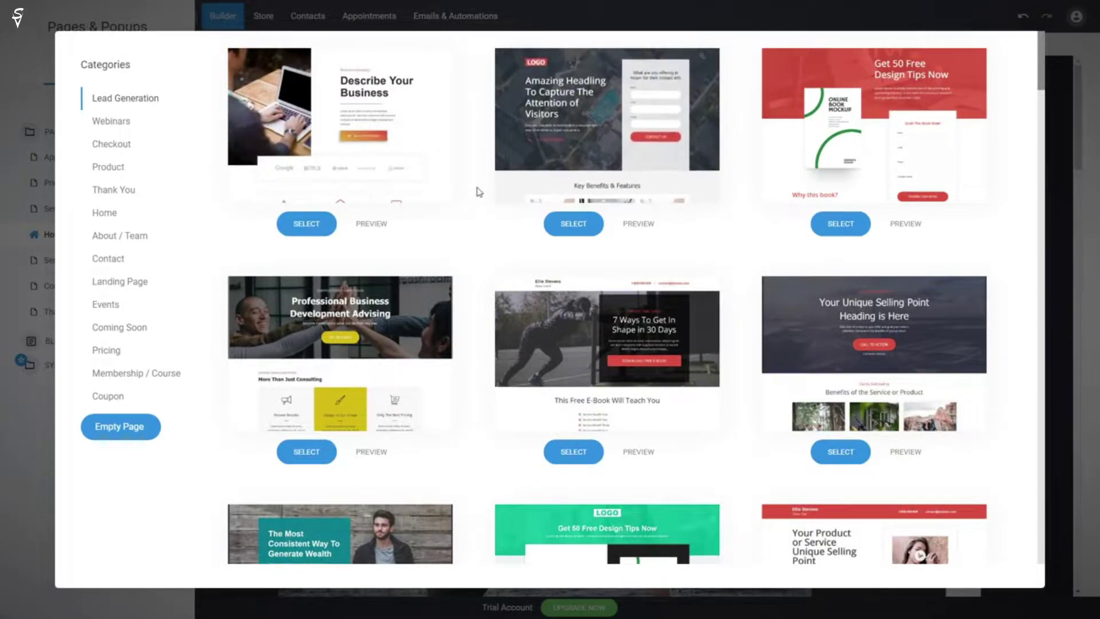
# Browse the page templates in the Lead Generation, Home, Webinars, Checkout and Product categories.
pyautogui.scroll(-7, 476, 188)
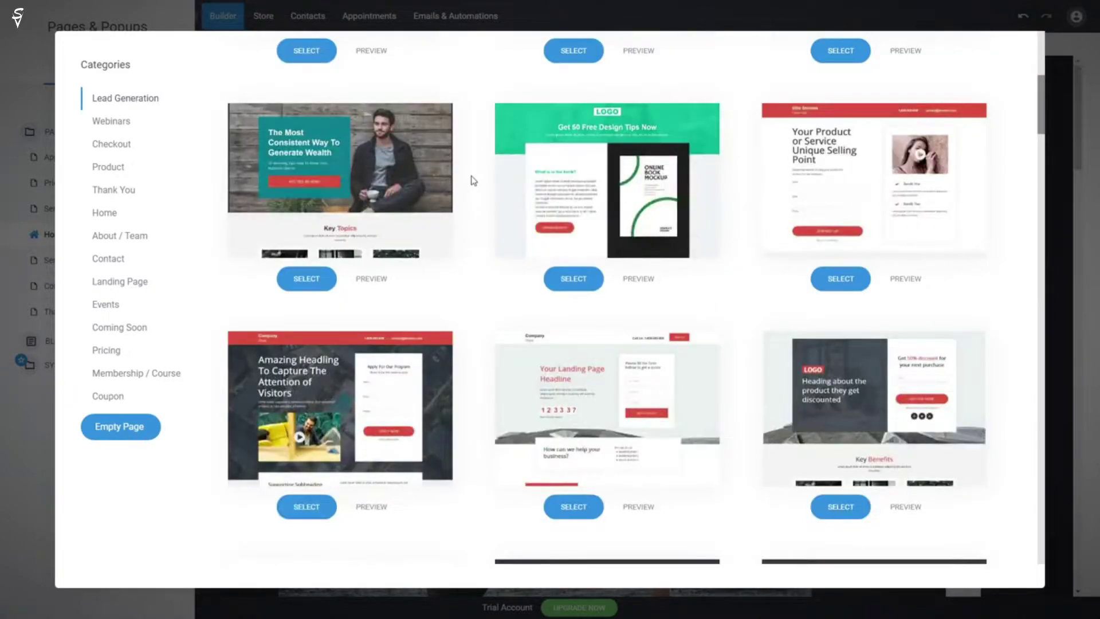
pyautogui.scroll(-7, 473, 170)
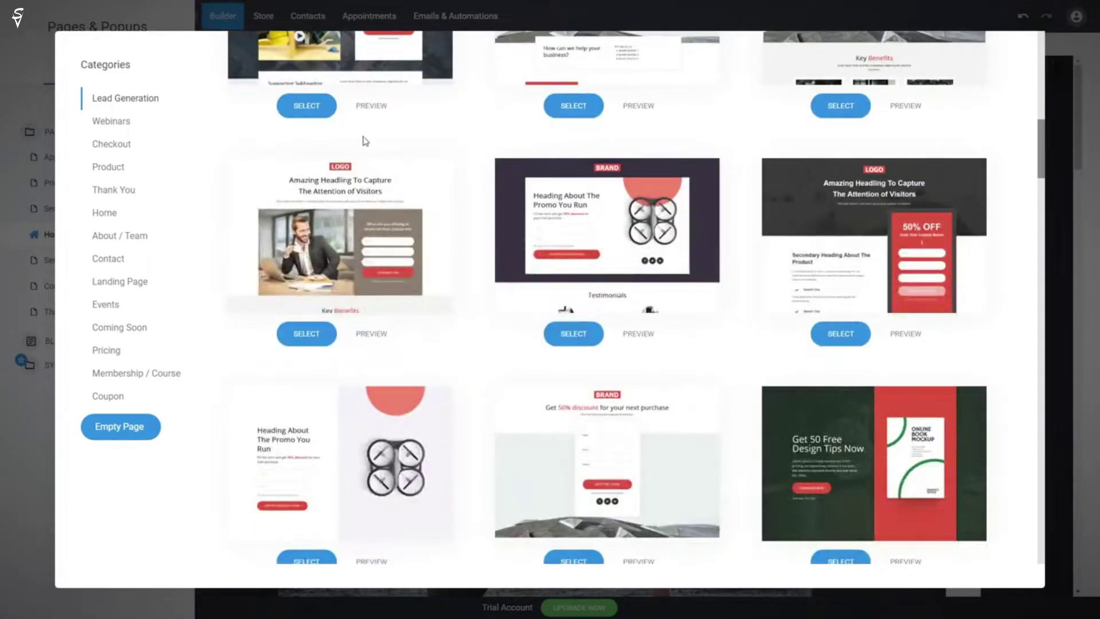
pyautogui.click(116, 214)
pyautogui.scroll(14, 501, 285)
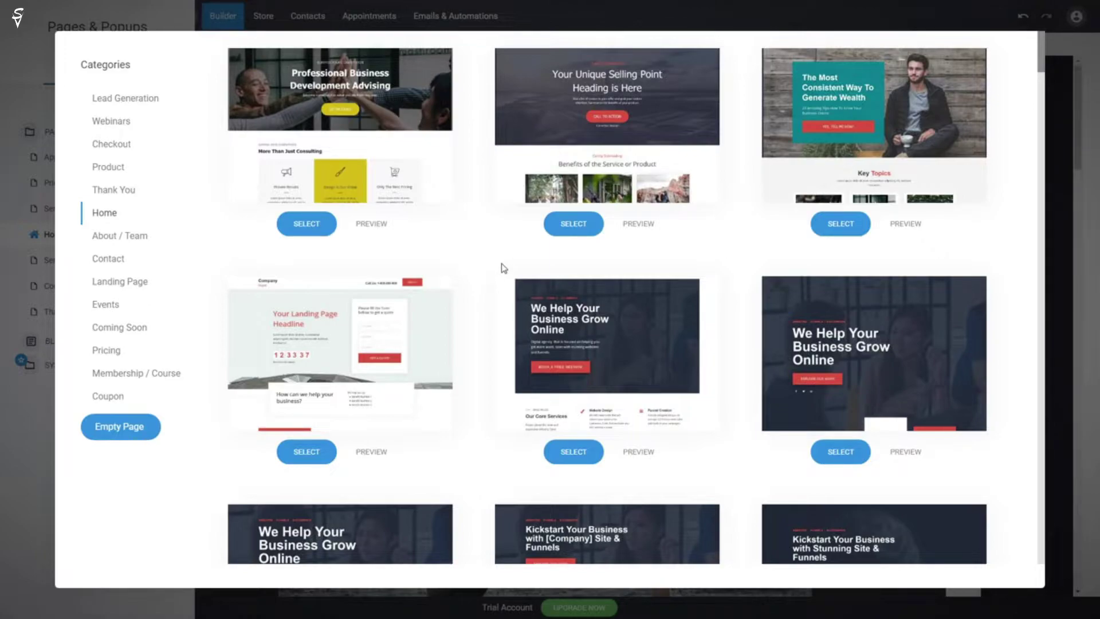
pyautogui.click(109, 120)
pyautogui.click(115, 145)
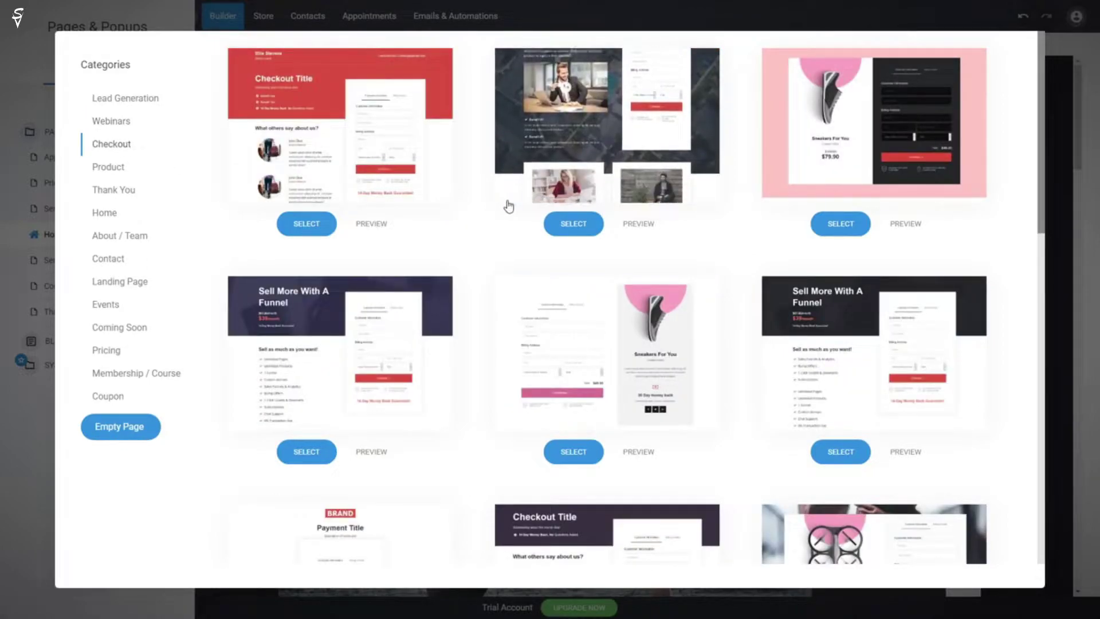
pyautogui.click(109, 167)
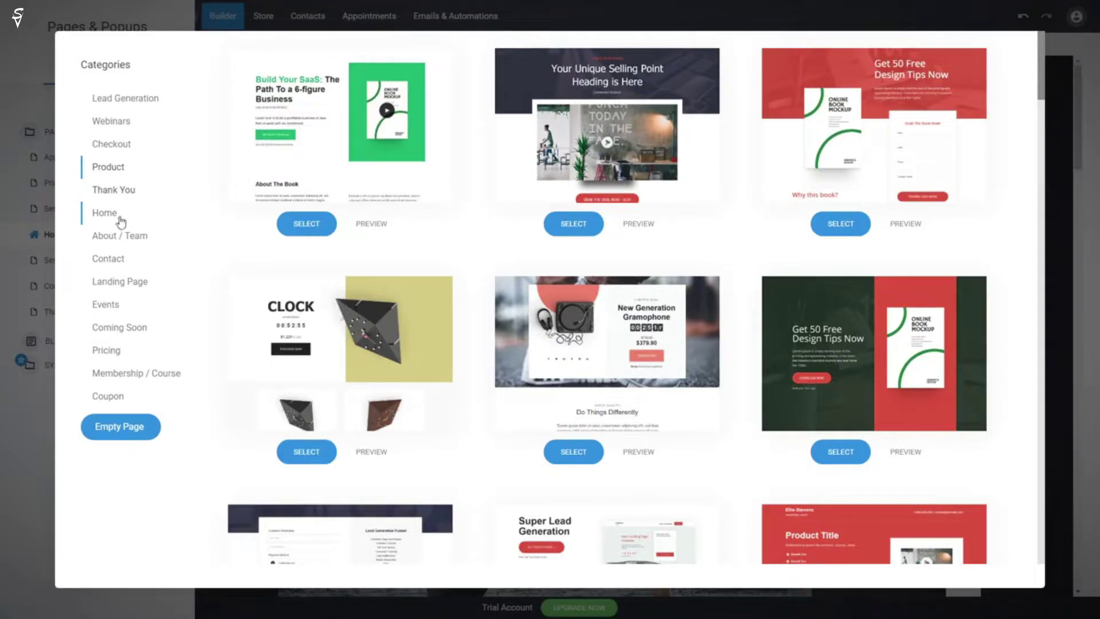
# Add a page named About Us using the About / Team template with the green "Agency Of The Year" headline.
pyautogui.click(129, 235)
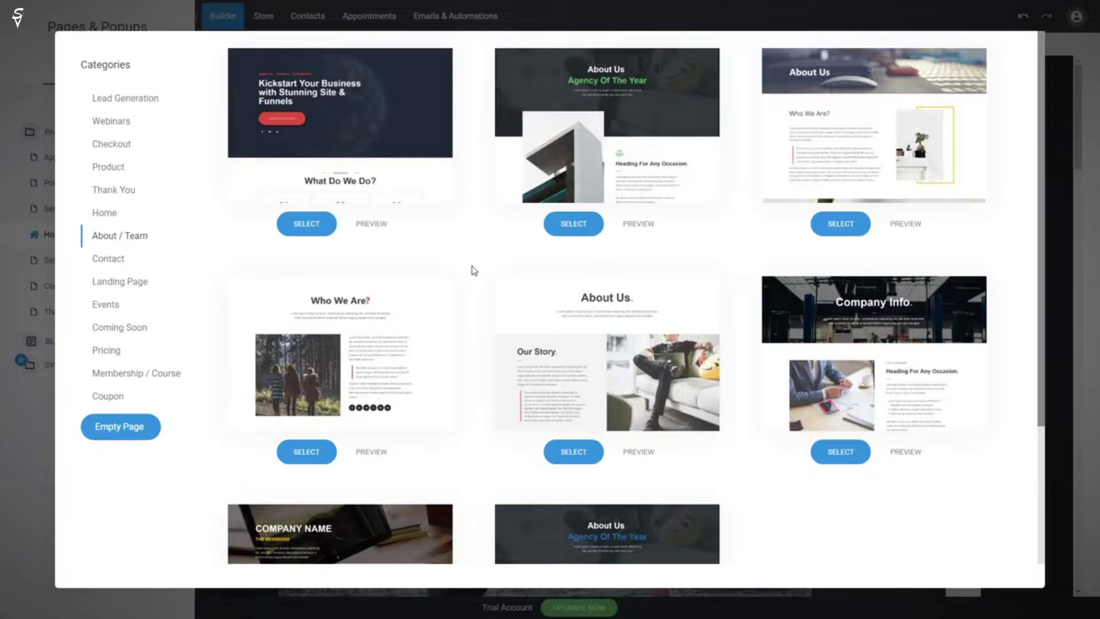
pyautogui.scroll(-3, 488, 271)
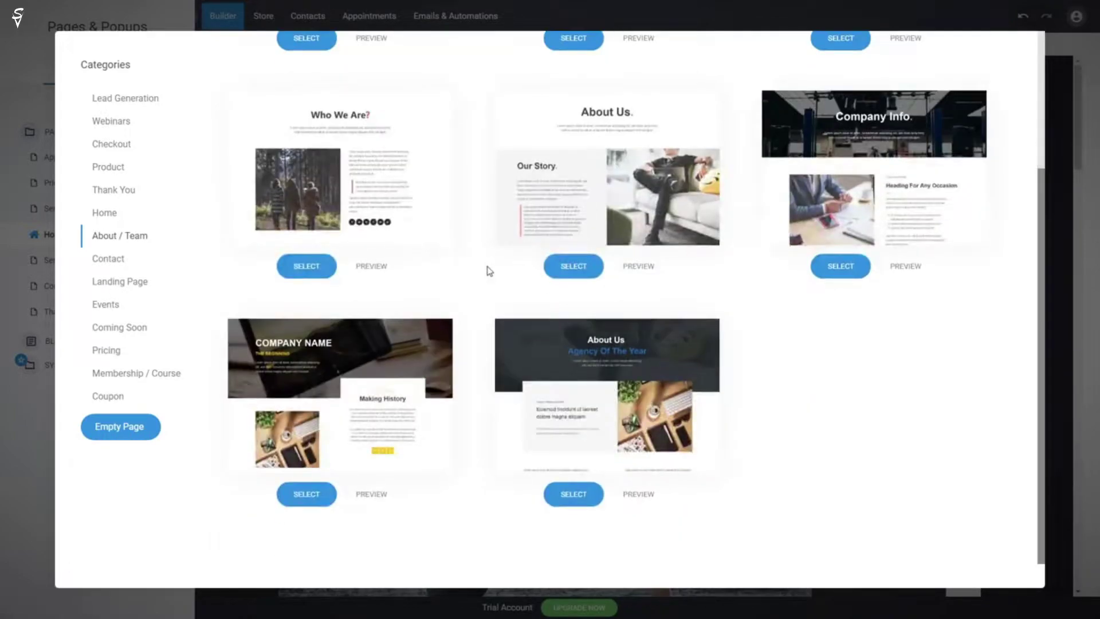
pyautogui.scroll(3, 487, 269)
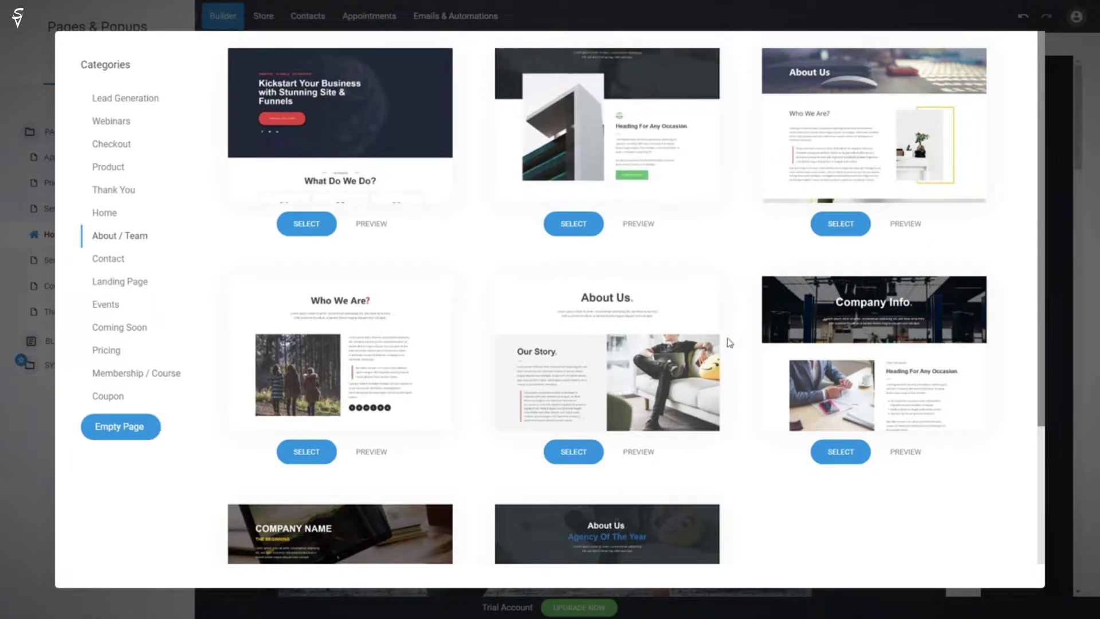
pyautogui.click(673, 147)
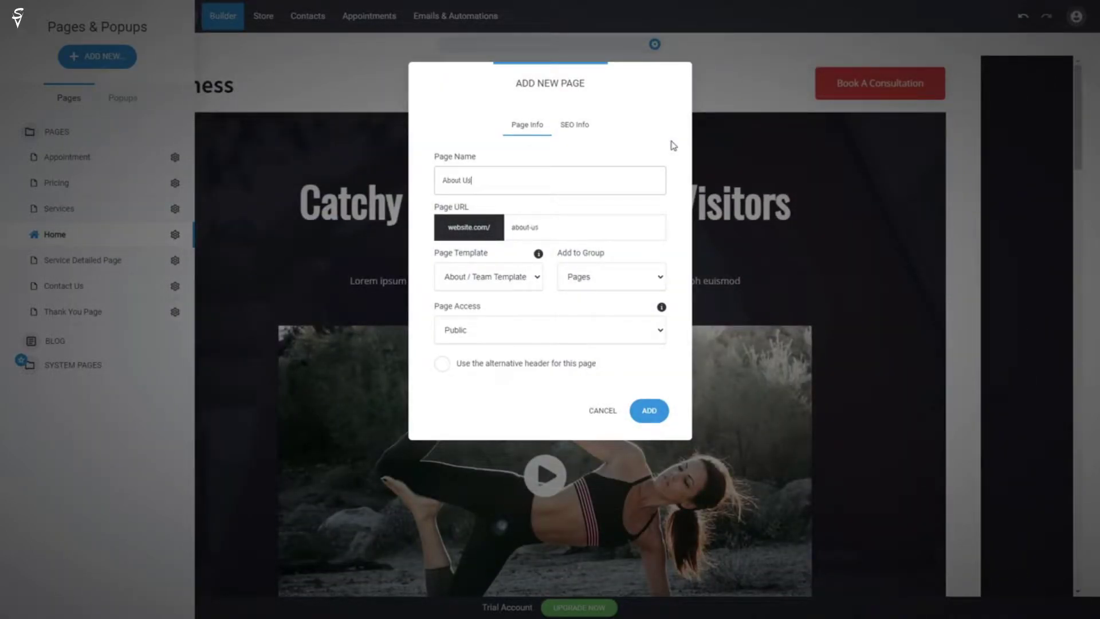
pyautogui.click(649, 410)
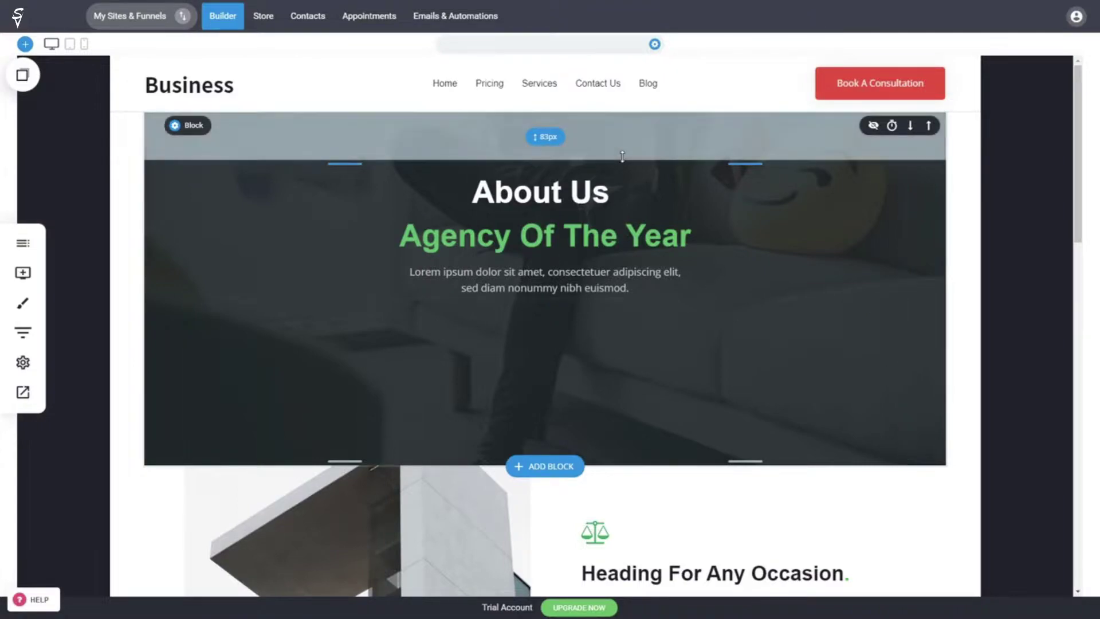
# Reduce the top spacing of the About Us headline block and save the page.
pyautogui.press('Delete')
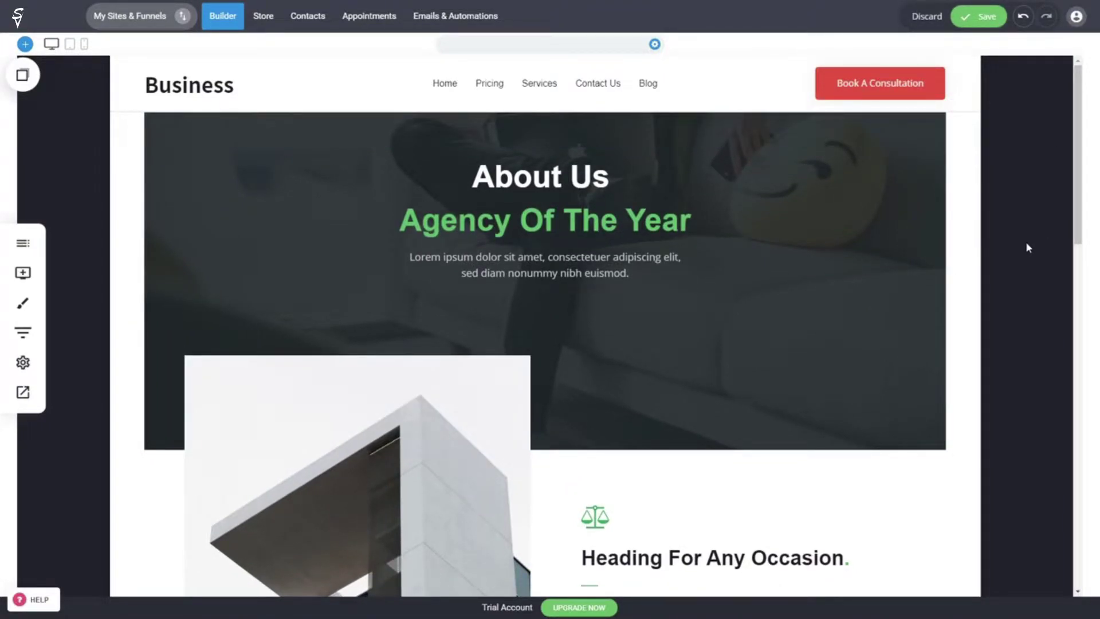
pyautogui.hotkey('ctrl', 's')
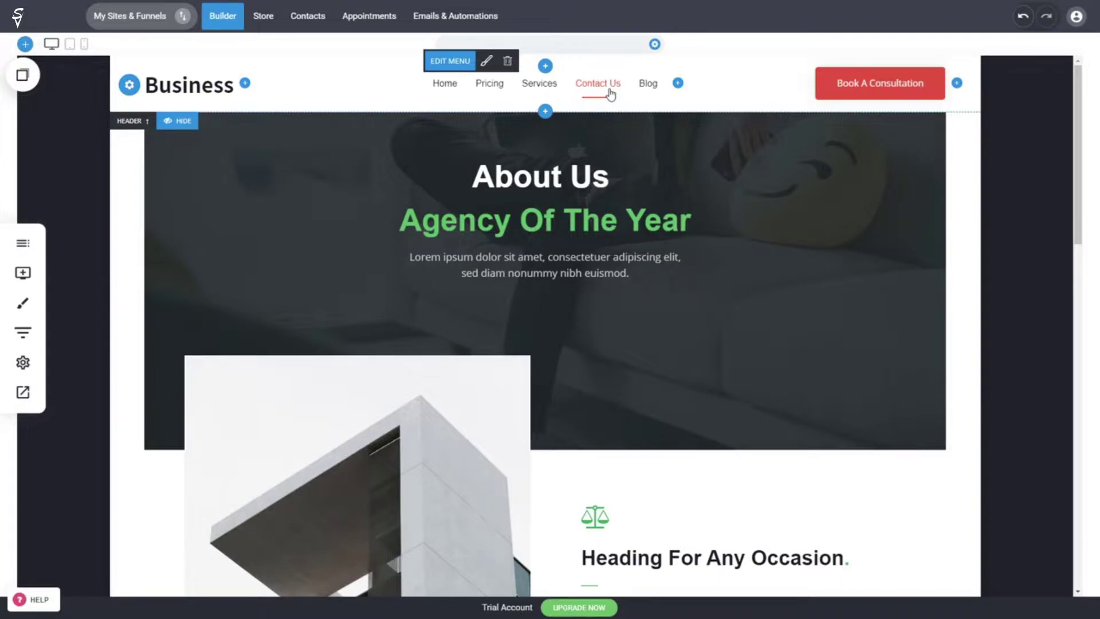
# Review the new About Us page from its header through the content blocks to the footer.
pyautogui.moveTo(1061, 113); pyautogui.dragTo(1068, 443)
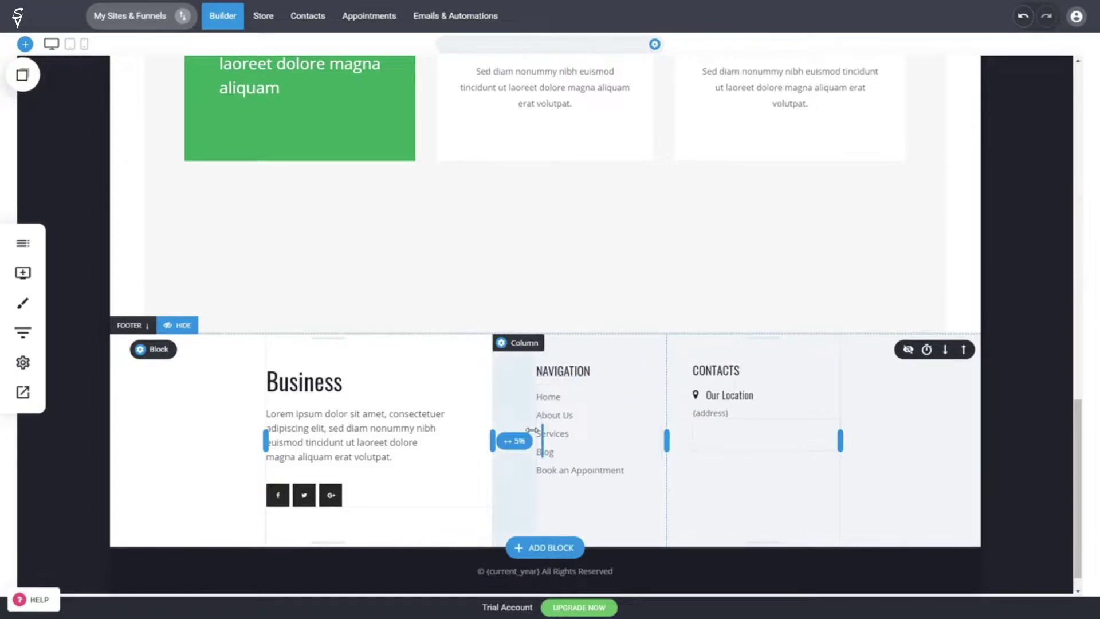
pyautogui.moveTo(1079, 431); pyautogui.dragTo(1095, 83)
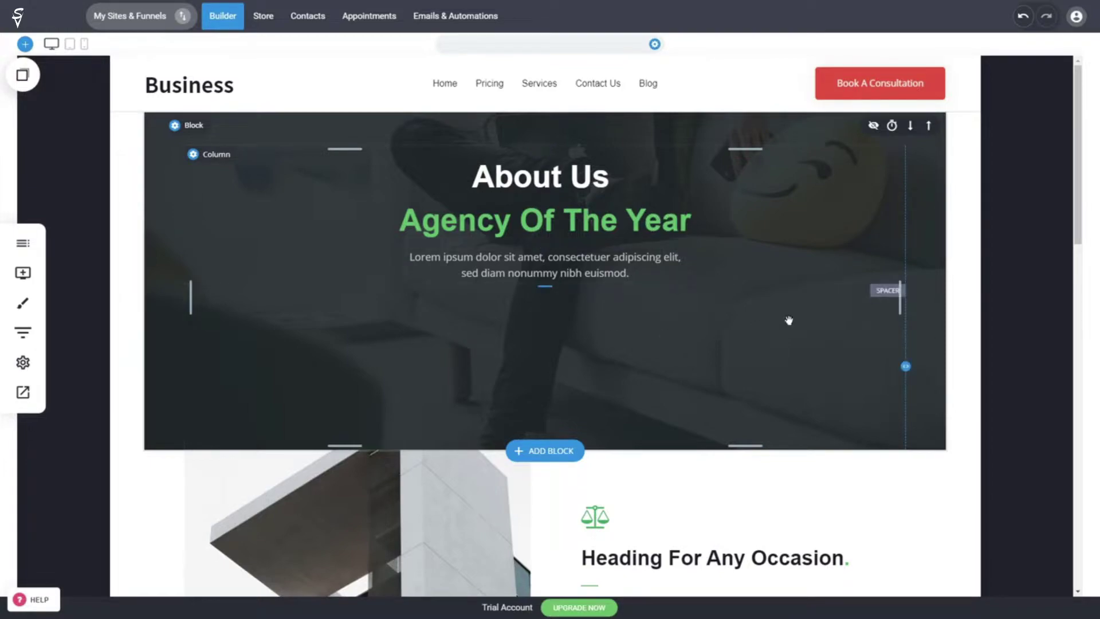
pyautogui.moveTo(205, 133)
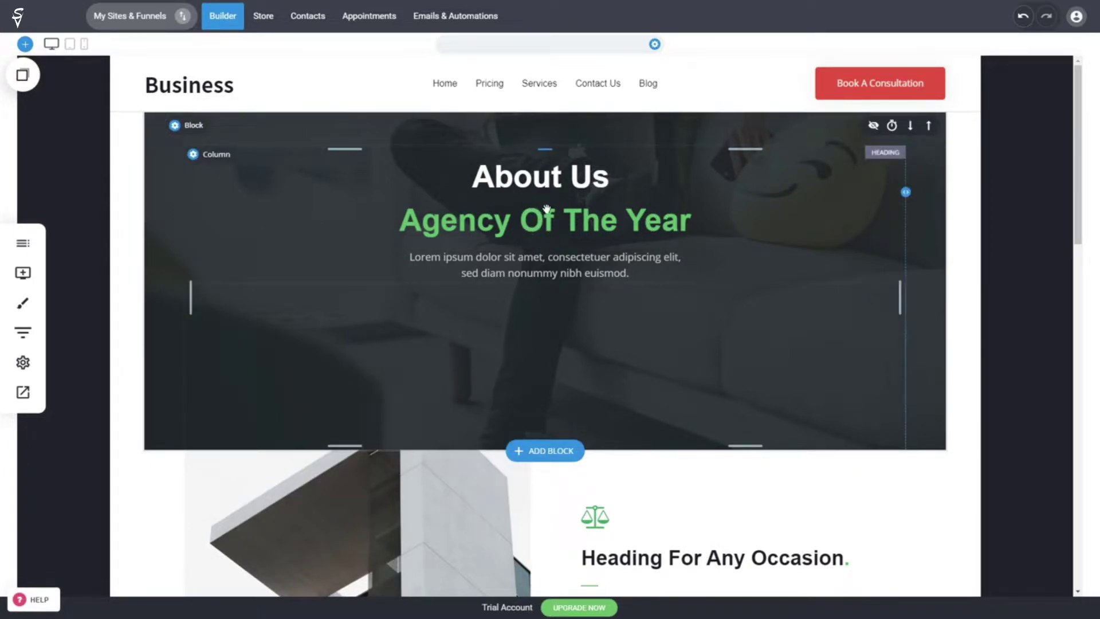
pyautogui.scroll(-7, 671, 355)
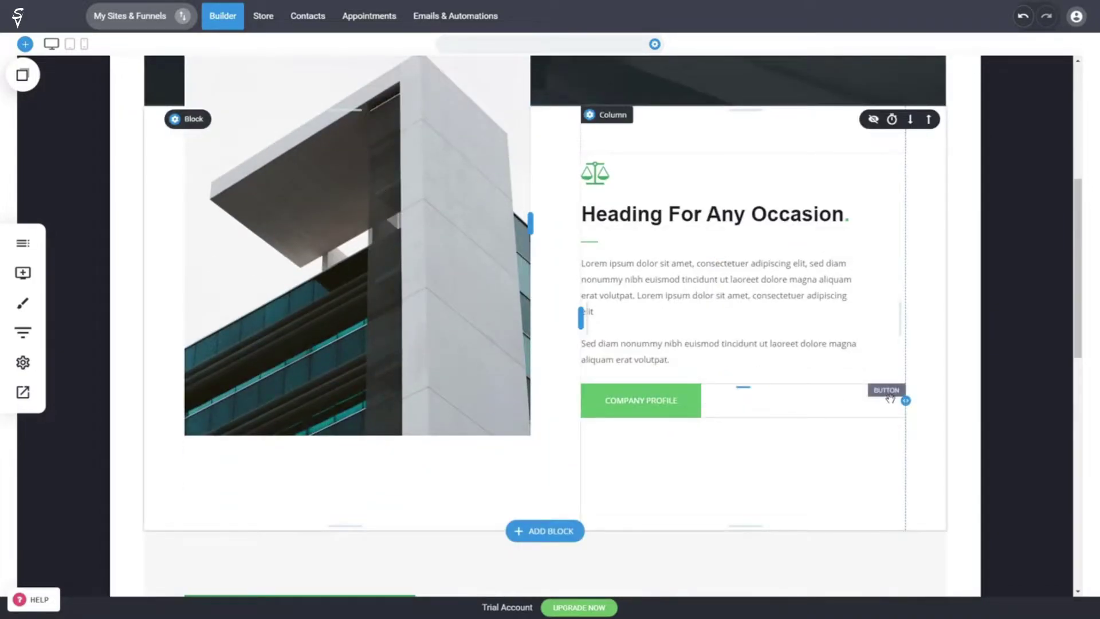
pyautogui.scroll(-5, 890, 399)
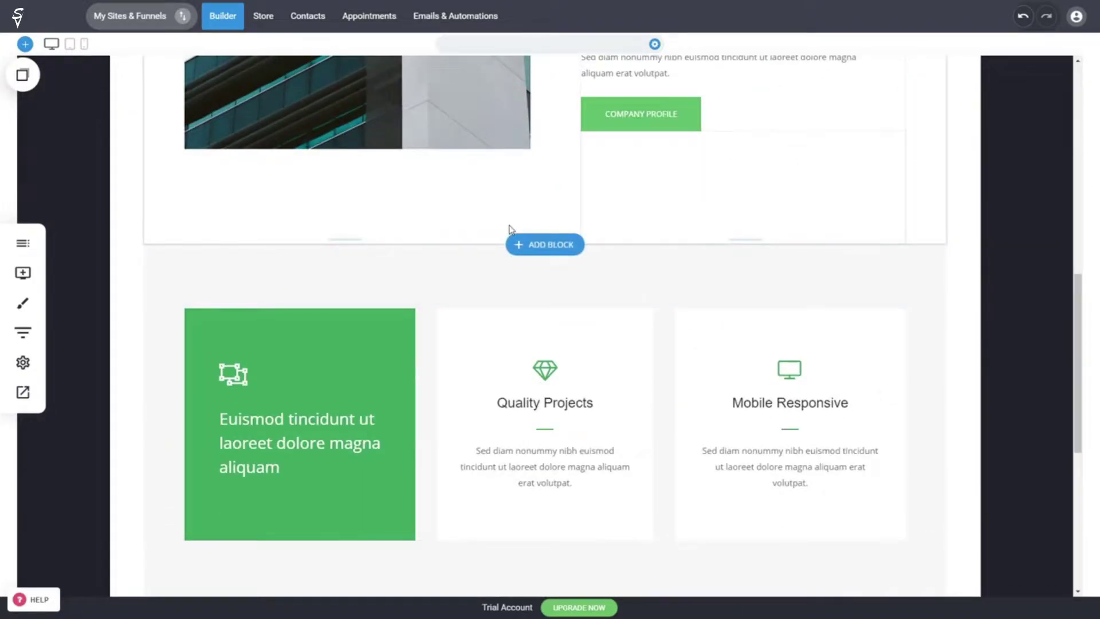
pyautogui.click(570, 245)
pyautogui.scroll(4, 456, 349)
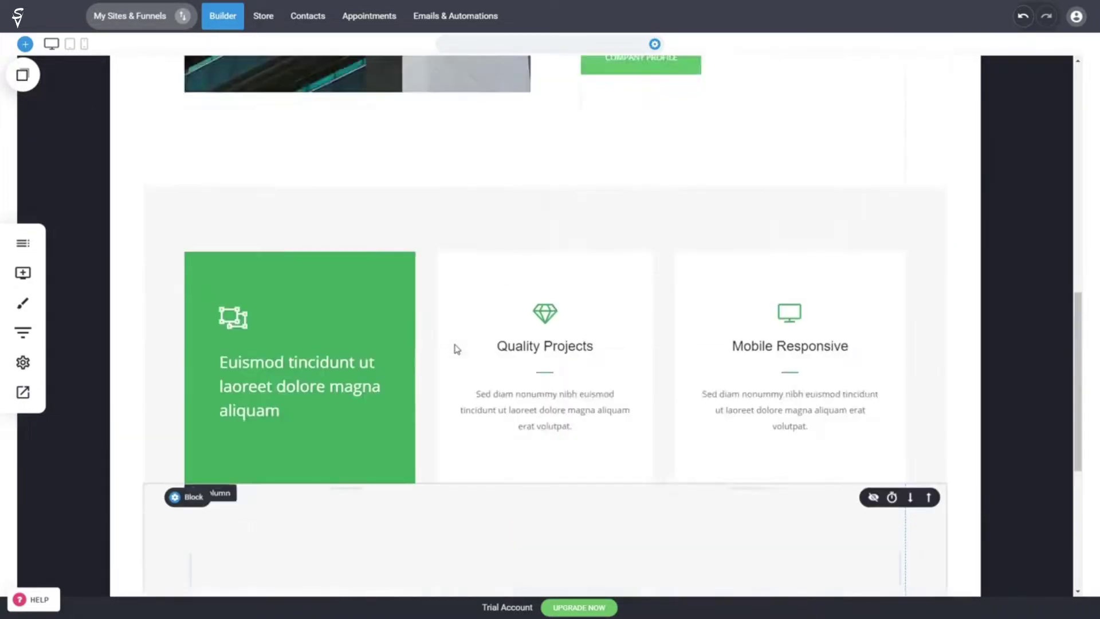
pyautogui.scroll(7, 456, 349)
# Open the Appointment page for editing.
pyautogui.click(23, 242)
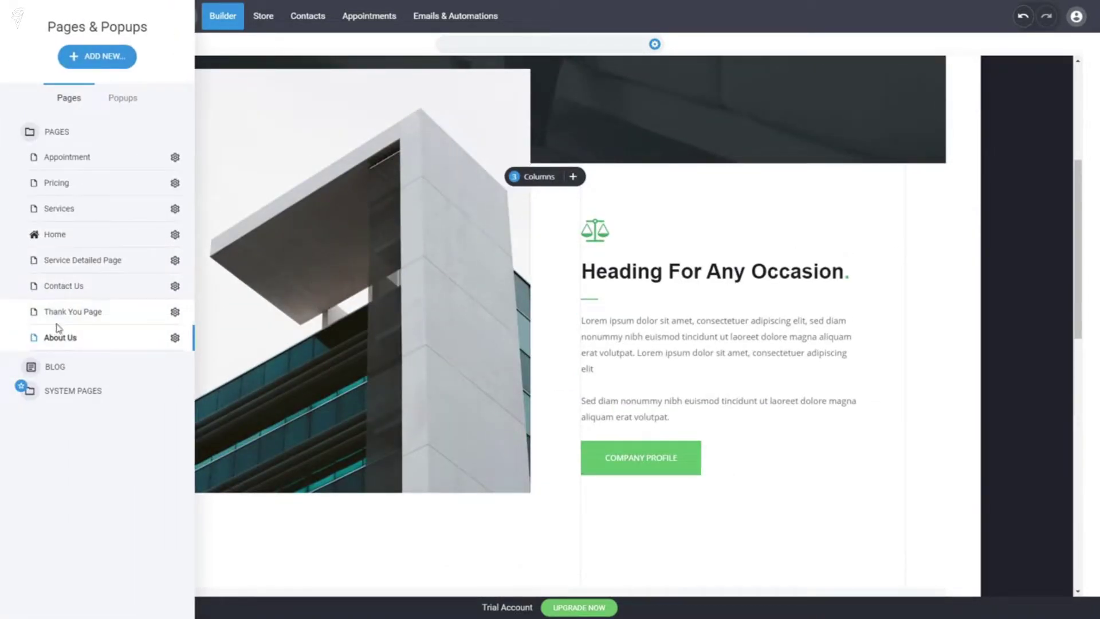
pyautogui.click(95, 158)
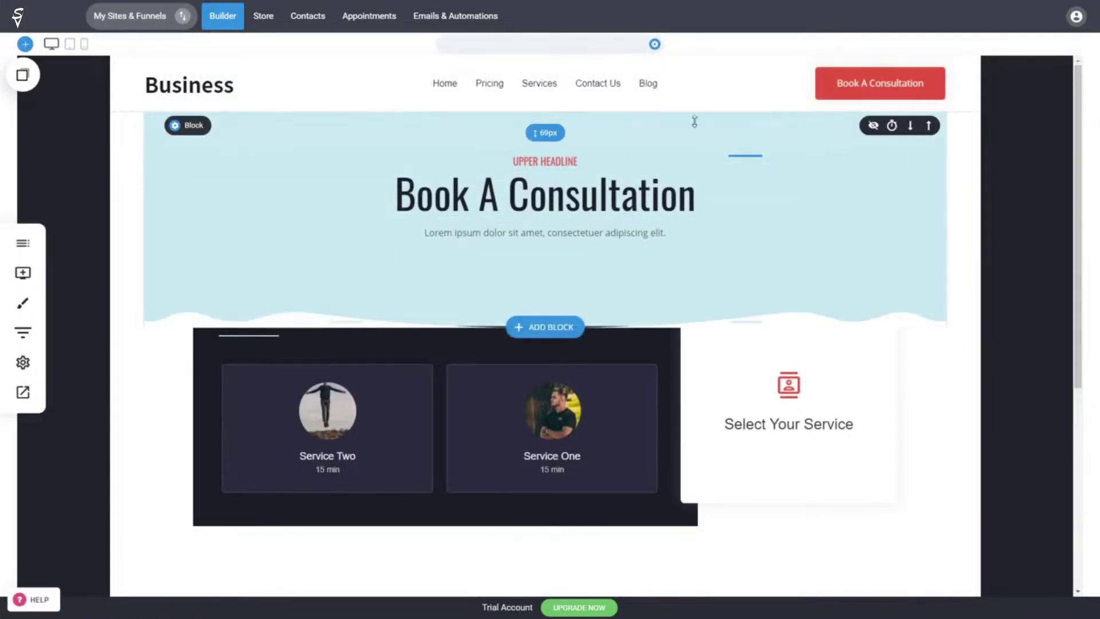
pyautogui.click(23, 243)
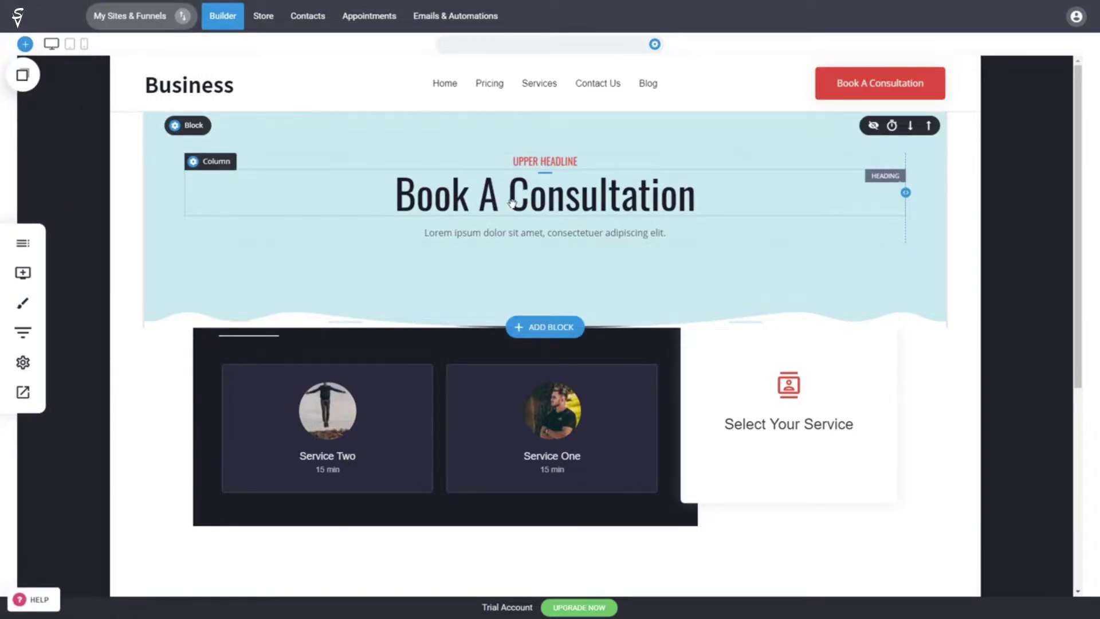
# Replace the "Book A Consultation" heading text with "Join A Training Class".
pyautogui.click(511, 202)
pyautogui.click(513, 202)
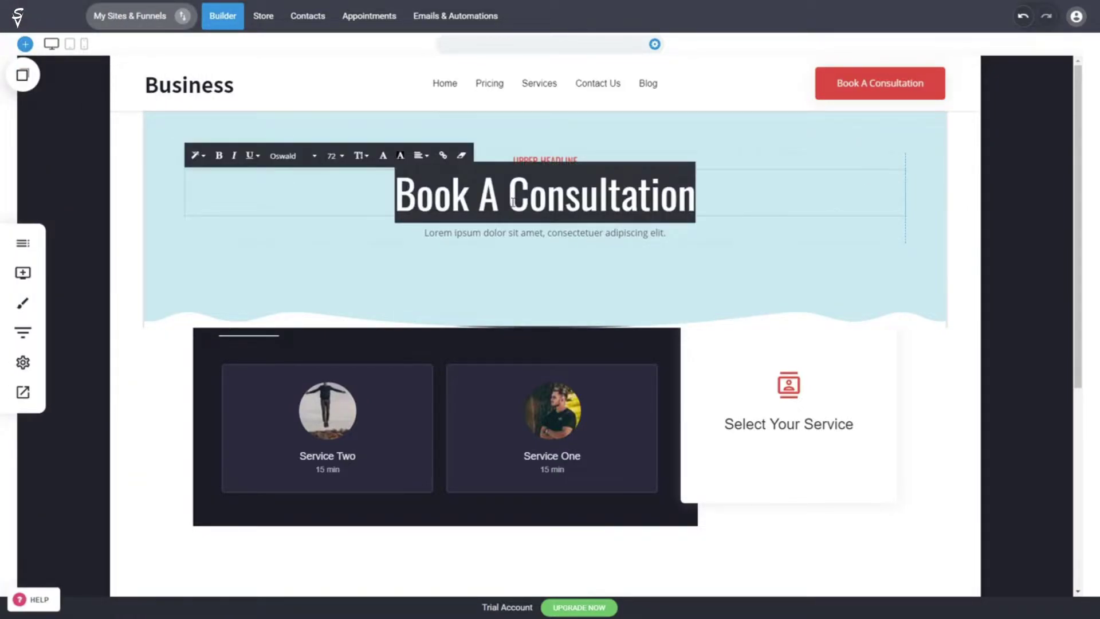
pyautogui.write('Sc')
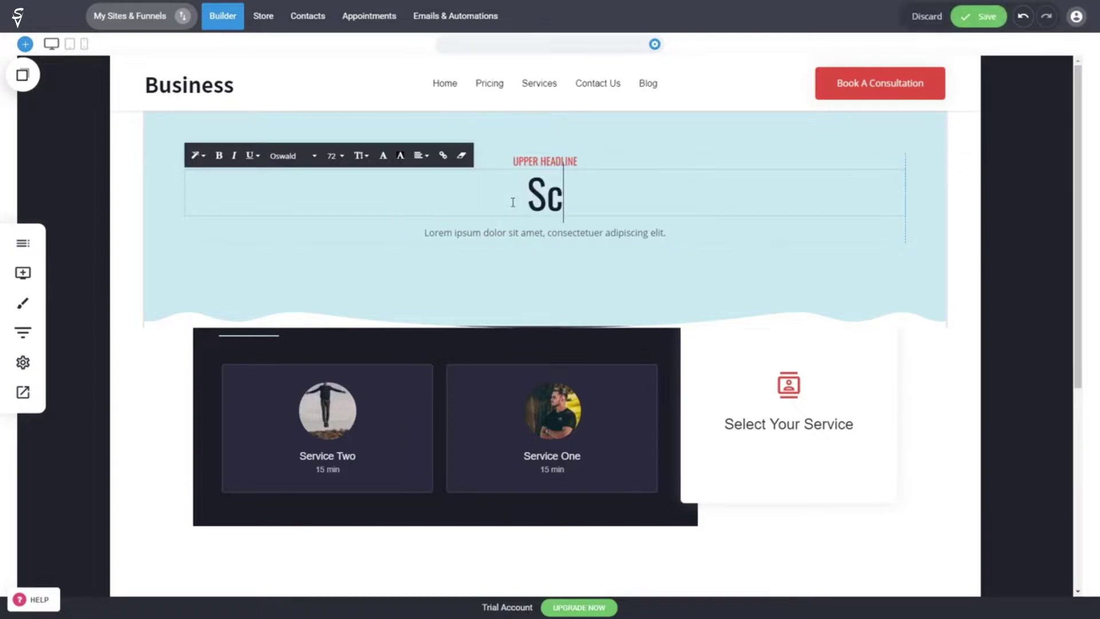
pyautogui.write('heJ')
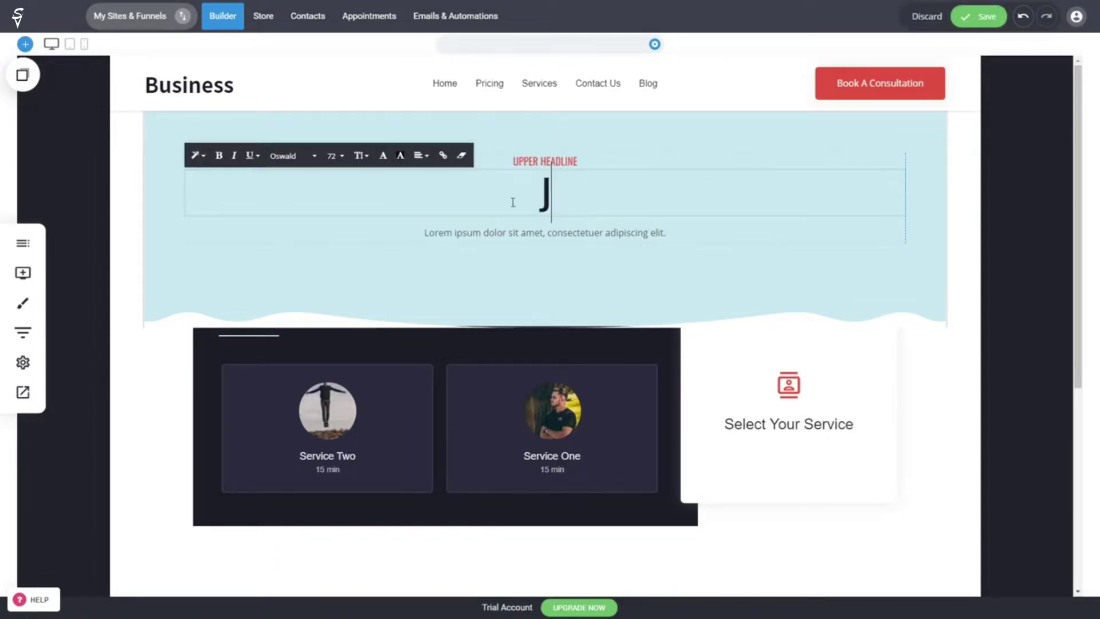
pyautogui.write('oin A Training Class')
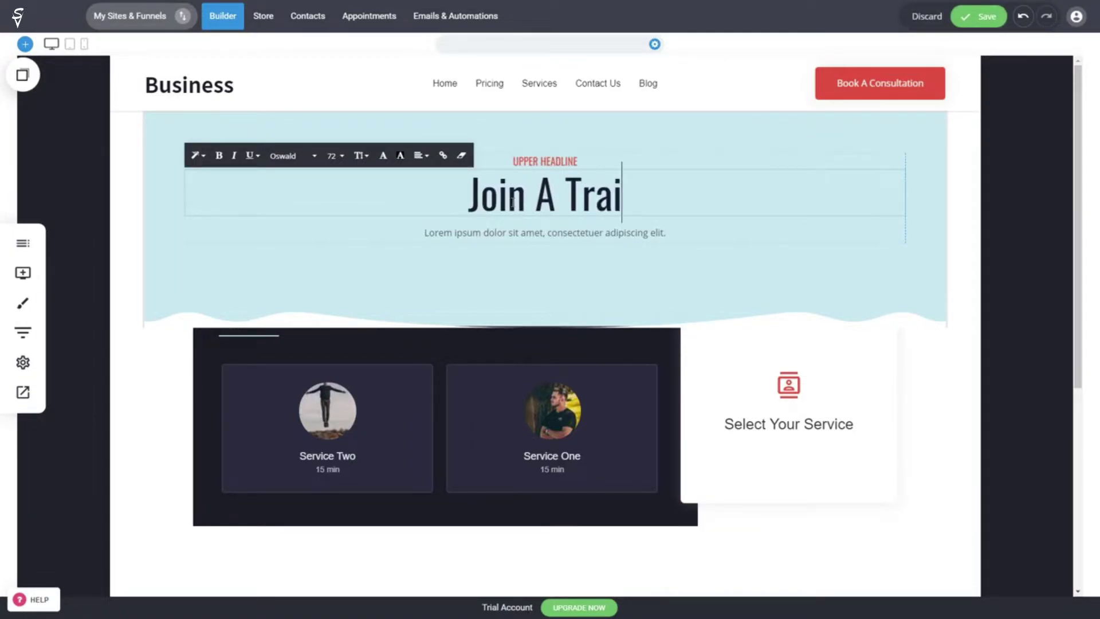
pyautogui.click(606, 252)
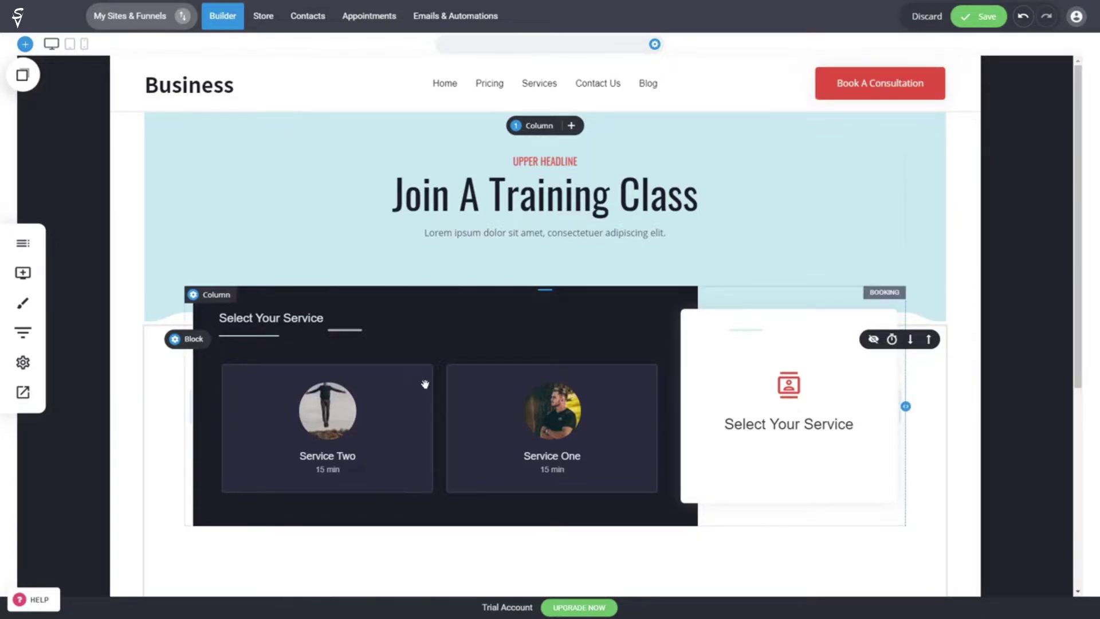
# Insert a Form widget directly above the booking widget on the Appointment page.
pyautogui.click(30, 272)
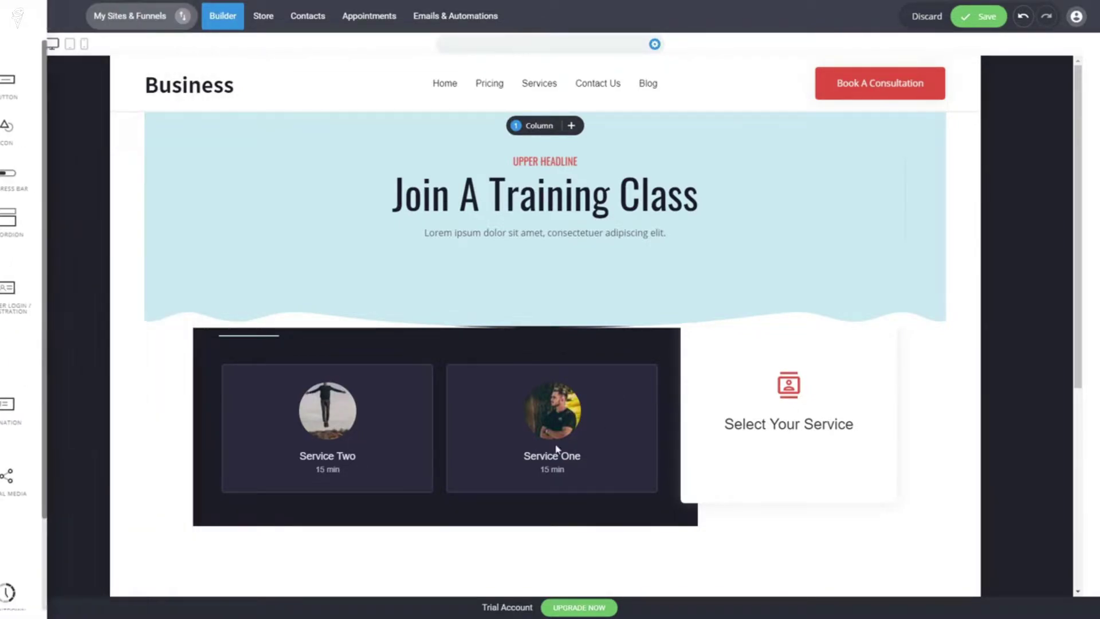
pyautogui.moveTo(343, 351)
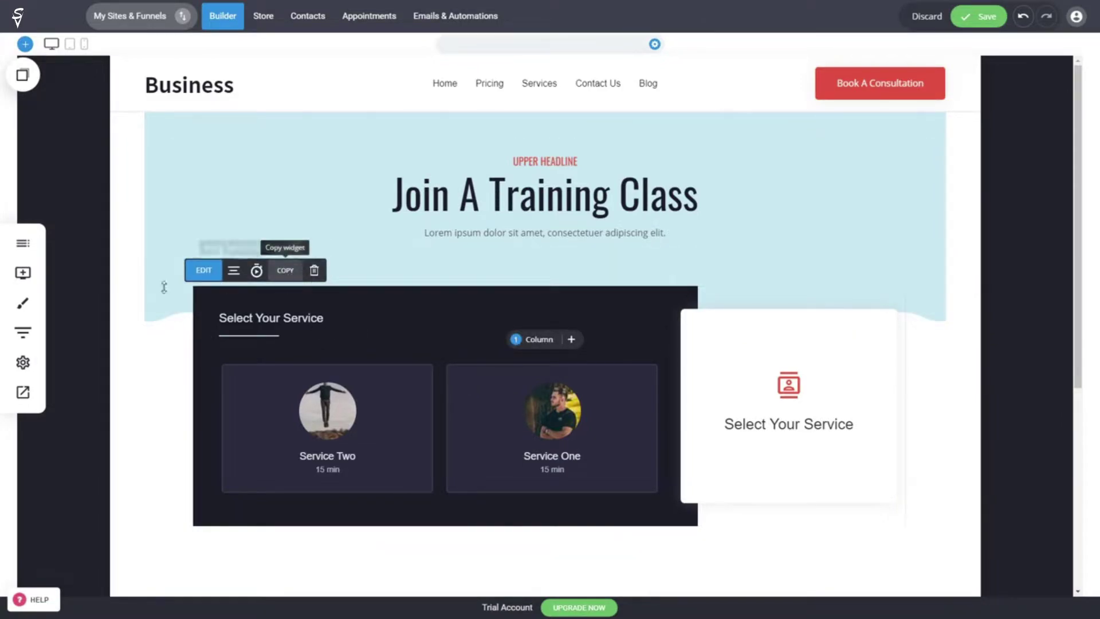
pyautogui.click(23, 272)
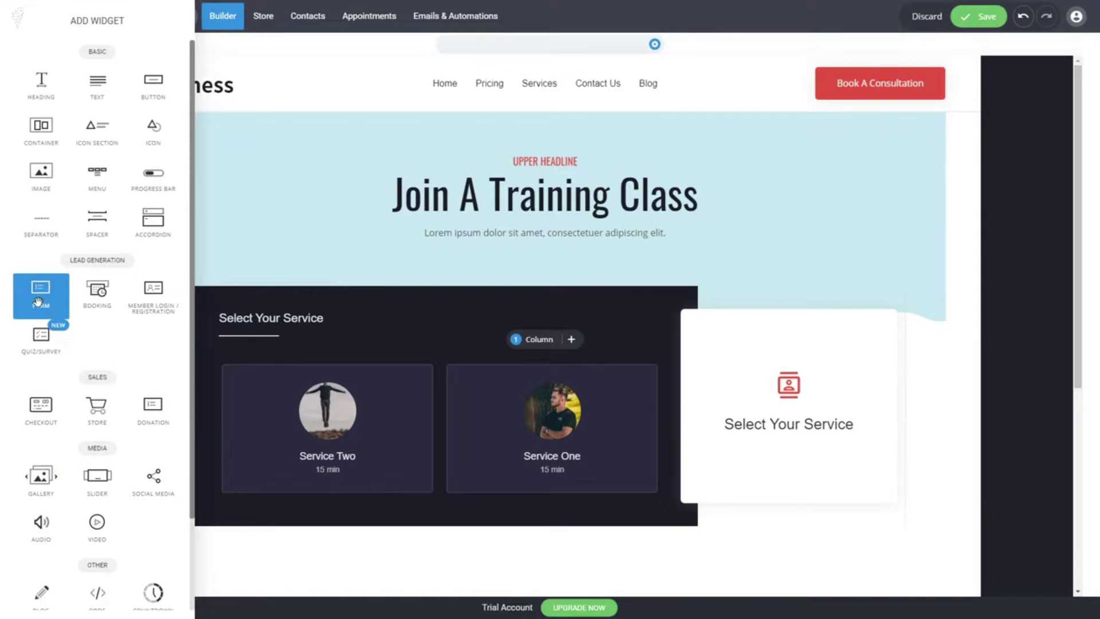
pyautogui.moveTo(44, 310); pyautogui.dragTo(587, 363)
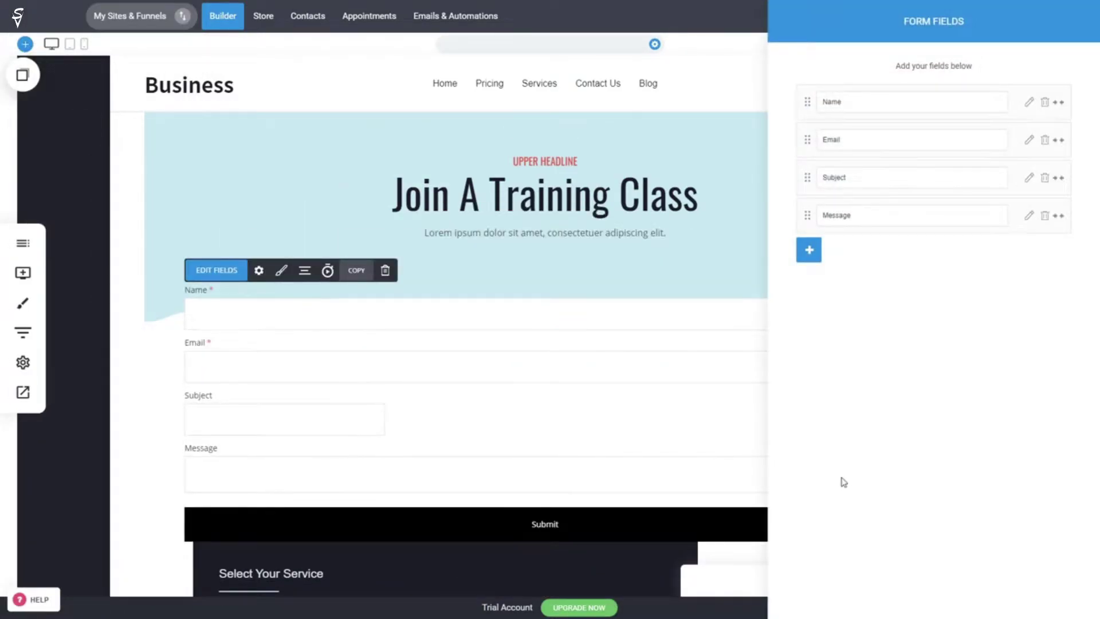
# View the field types that can be added to the form, and narrow and center the form within its column.
pyautogui.click(816, 254)
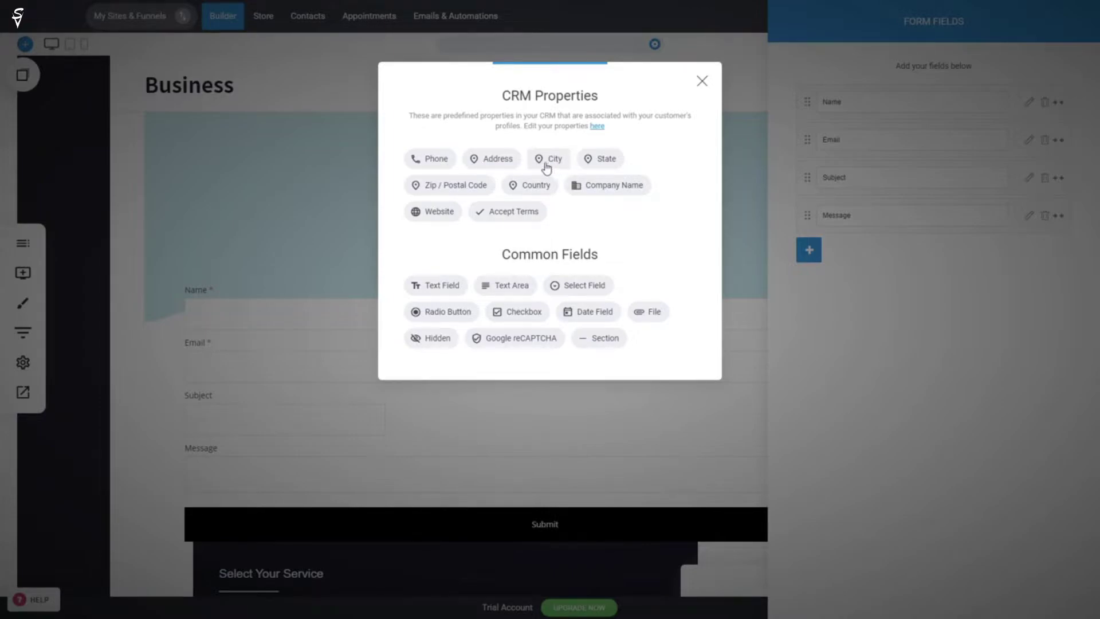
pyautogui.click(596, 434)
pyautogui.moveTo(901, 411); pyautogui.dragTo(473, 413)
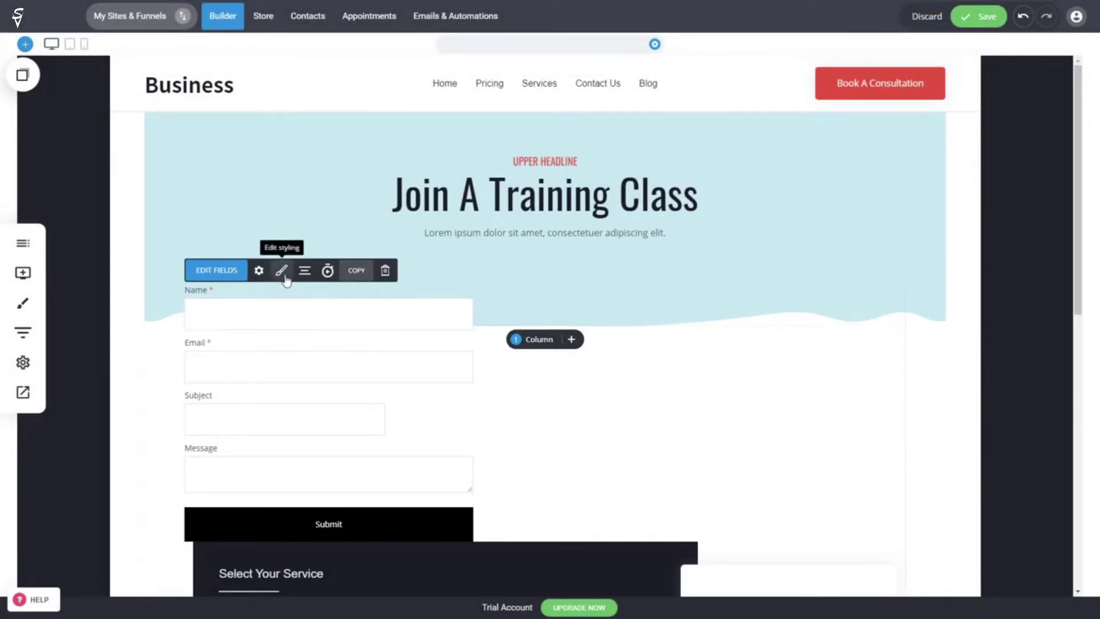
pyautogui.click(304, 270)
pyautogui.click(319, 228)
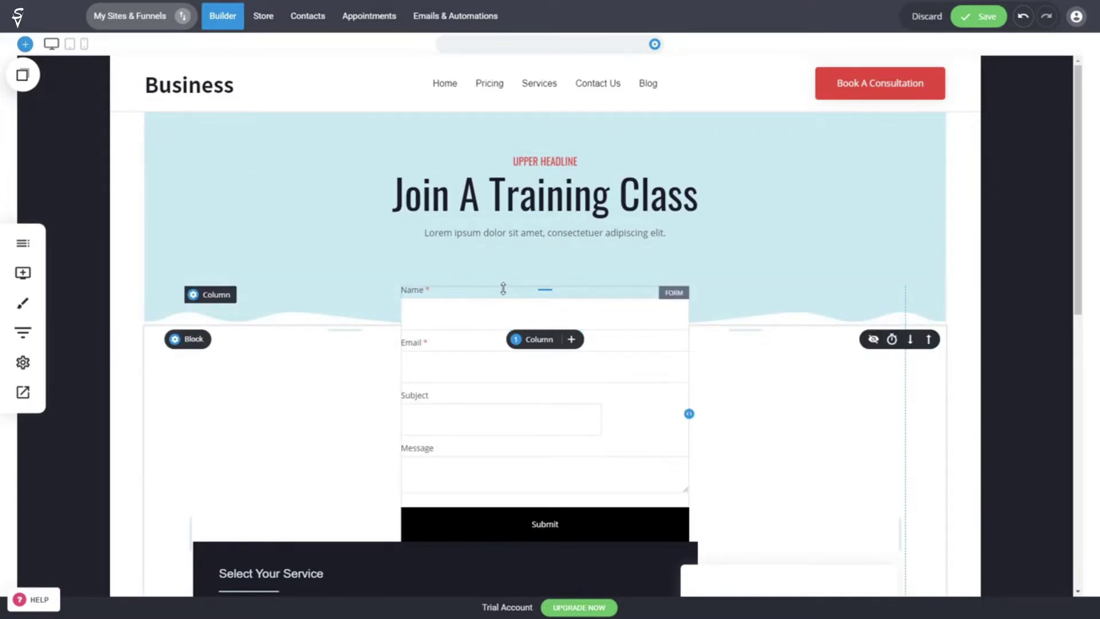
# Remove the form column's negative top margin and add some space above it so it sits below the wavy header block.
pyautogui.click(218, 295)
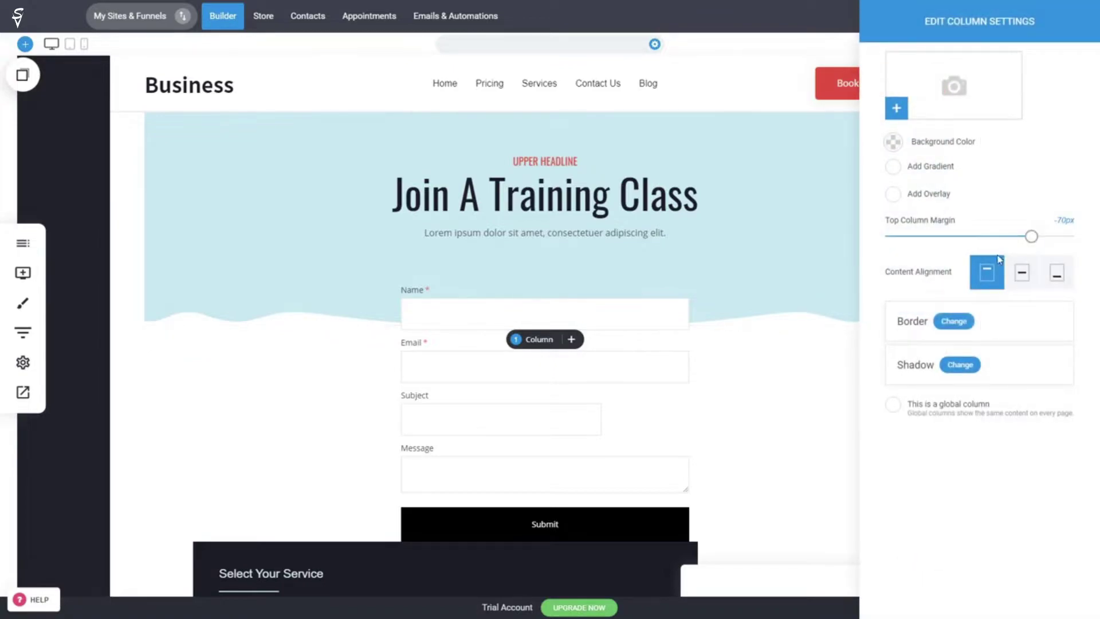
pyautogui.moveTo(1031, 237); pyautogui.dragTo(1073, 237)
pyautogui.click(680, 341)
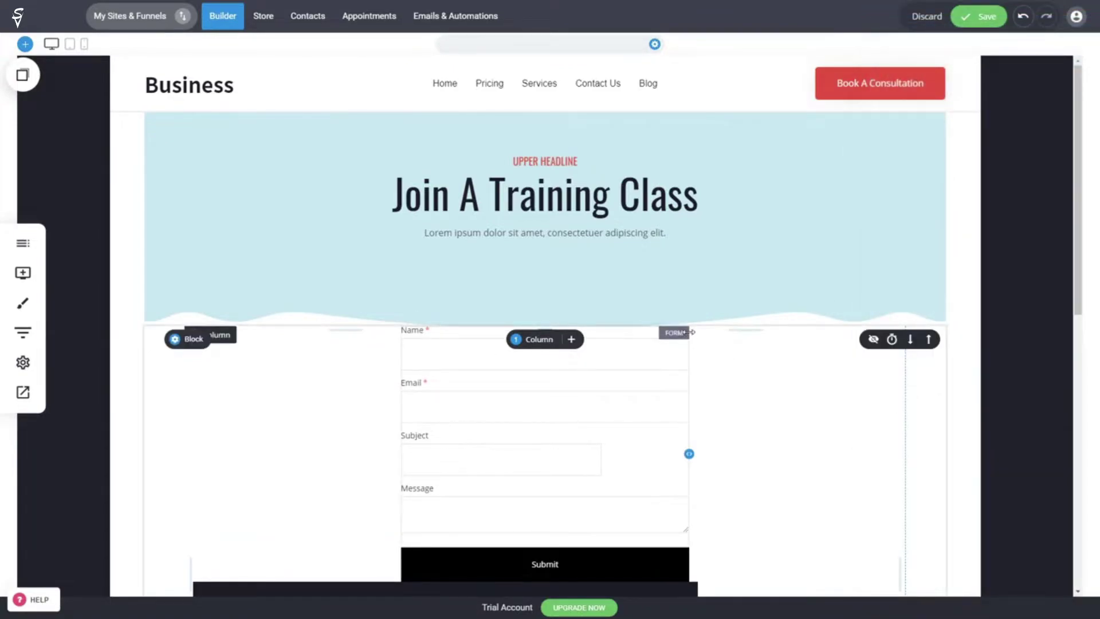
pyautogui.moveTo(743, 329); pyautogui.dragTo(704, 274)
# Delete the form widget above the booking widget and save the Appointment page.
pyautogui.scroll(-3, 822, 349)
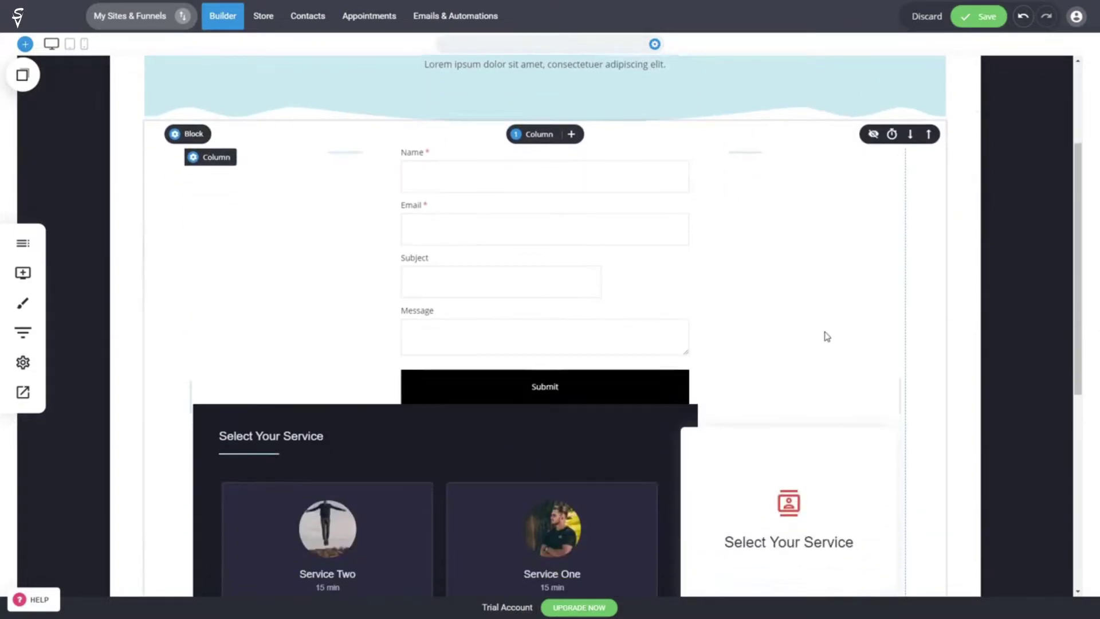
pyautogui.click(640, 291)
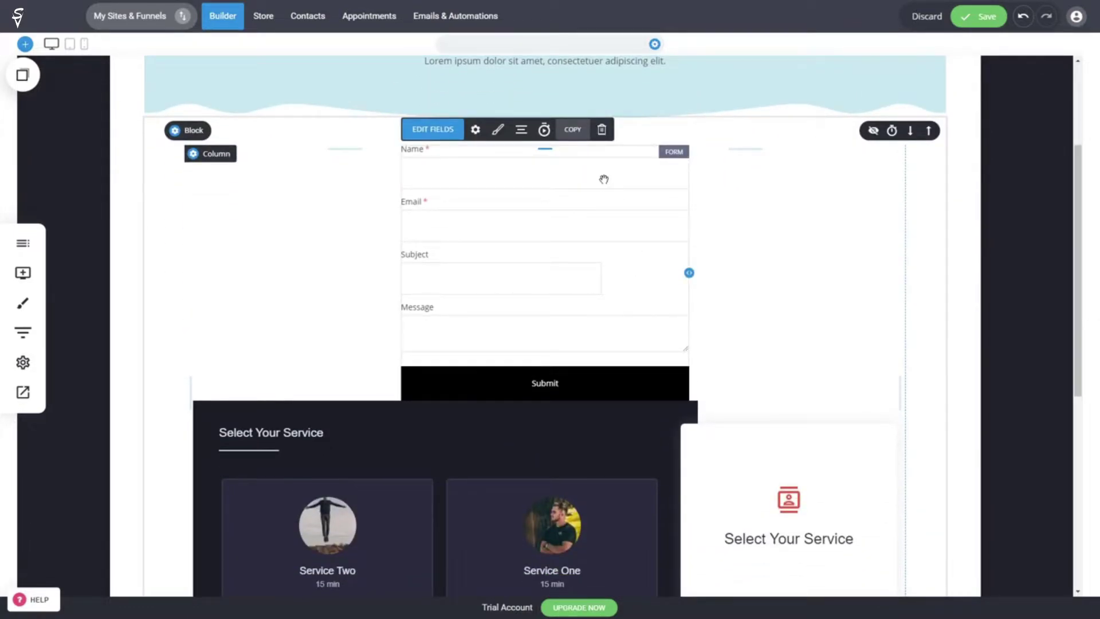
pyautogui.click(604, 137)
pyautogui.click(581, 275)
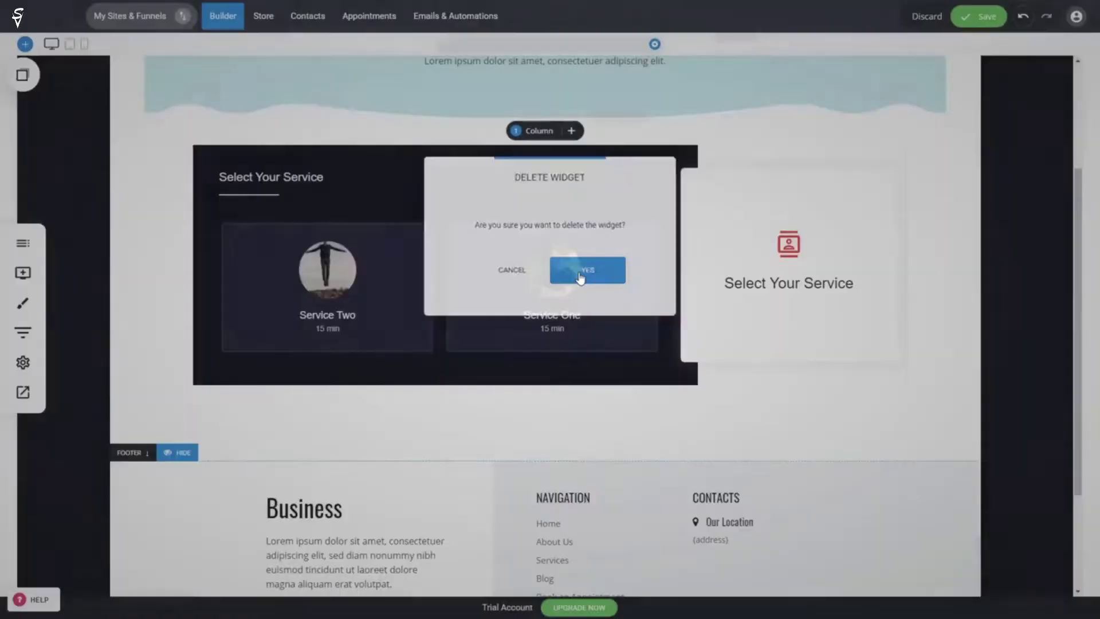
pyautogui.scroll(3, 693, 288)
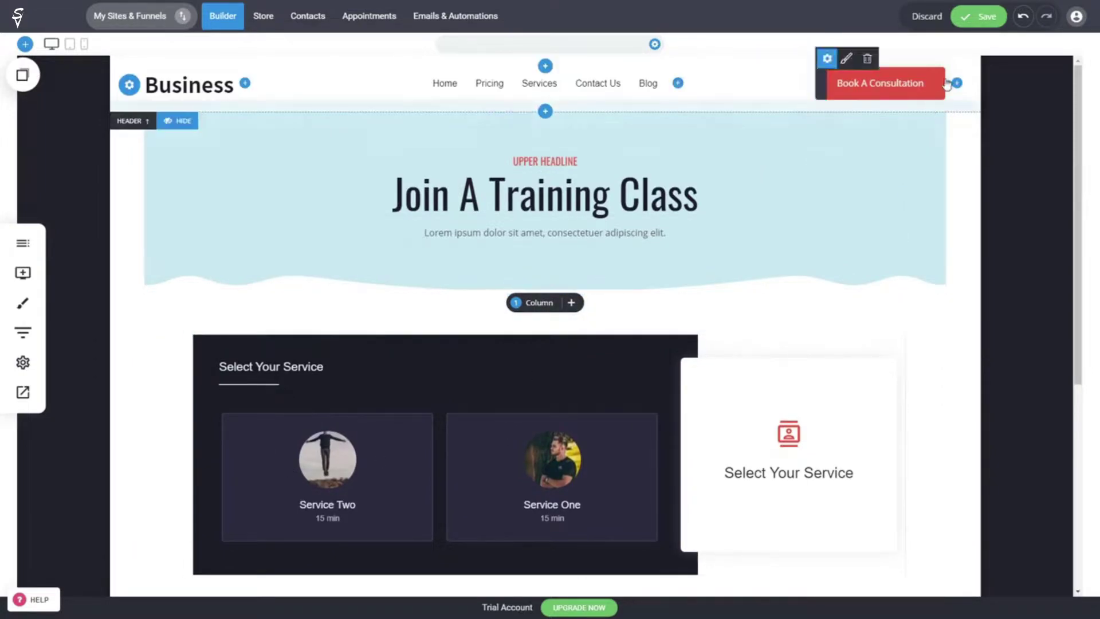
pyautogui.click(974, 16)
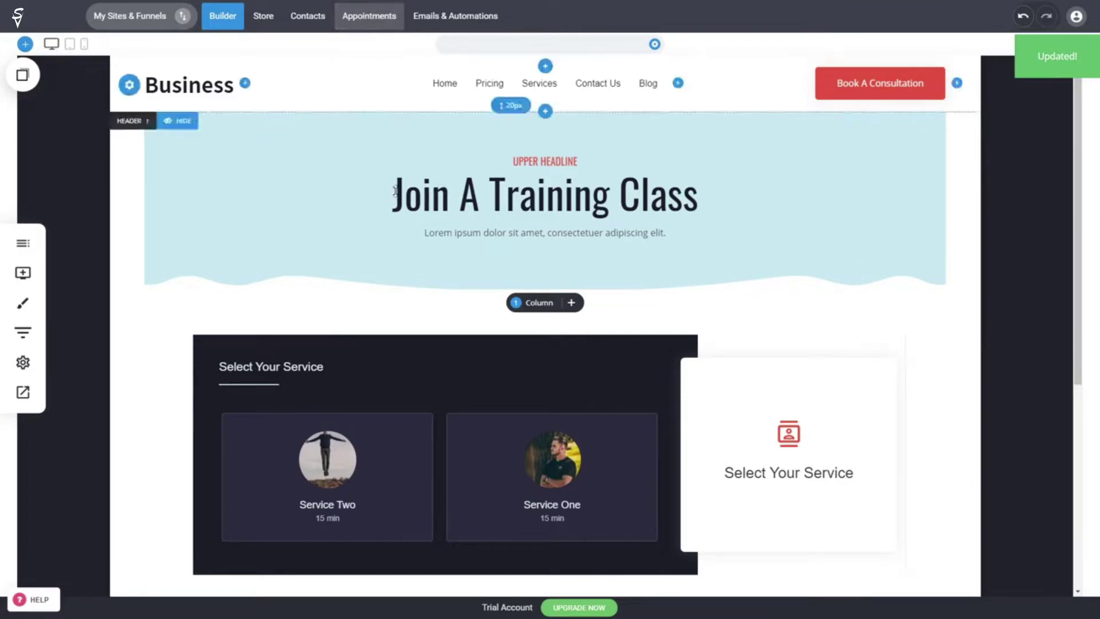
# View the booking widget's settings, including the booking event selection and the option to edit the booking.
pyautogui.click(442, 422)
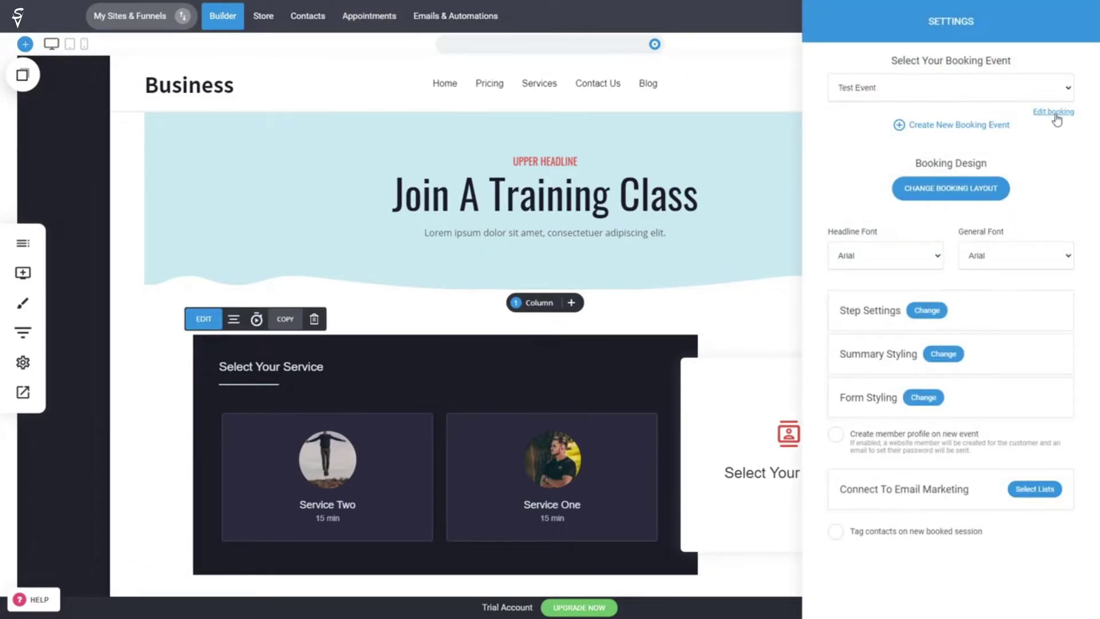
pyautogui.click(636, 401)
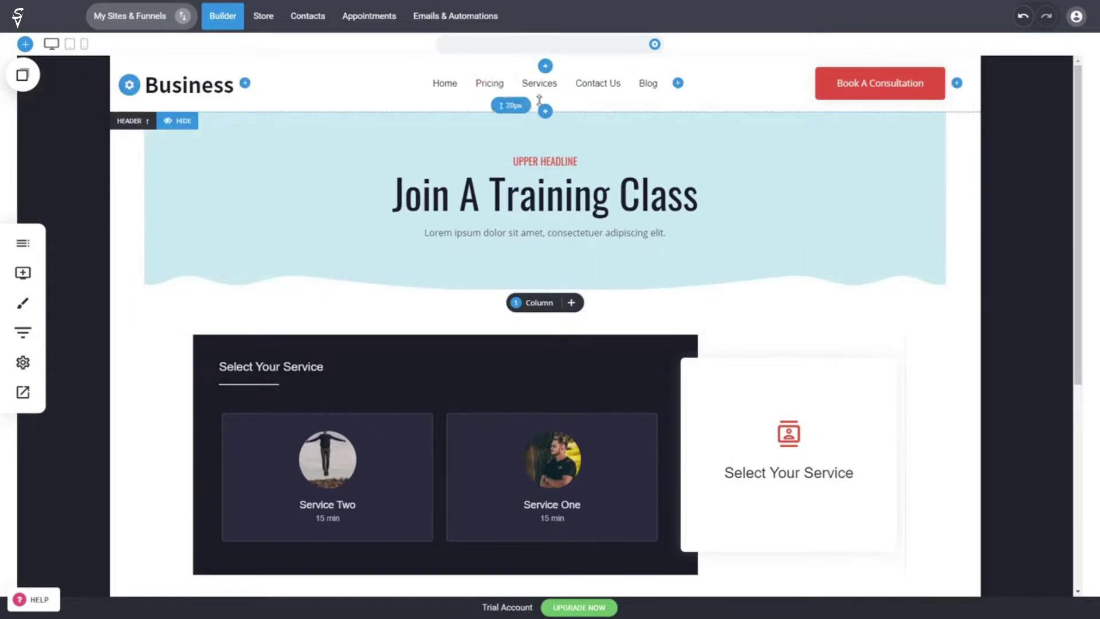
# Open the Contact Us page for editing and view the global custom head markup editor without adding code.
pyautogui.click(605, 95)
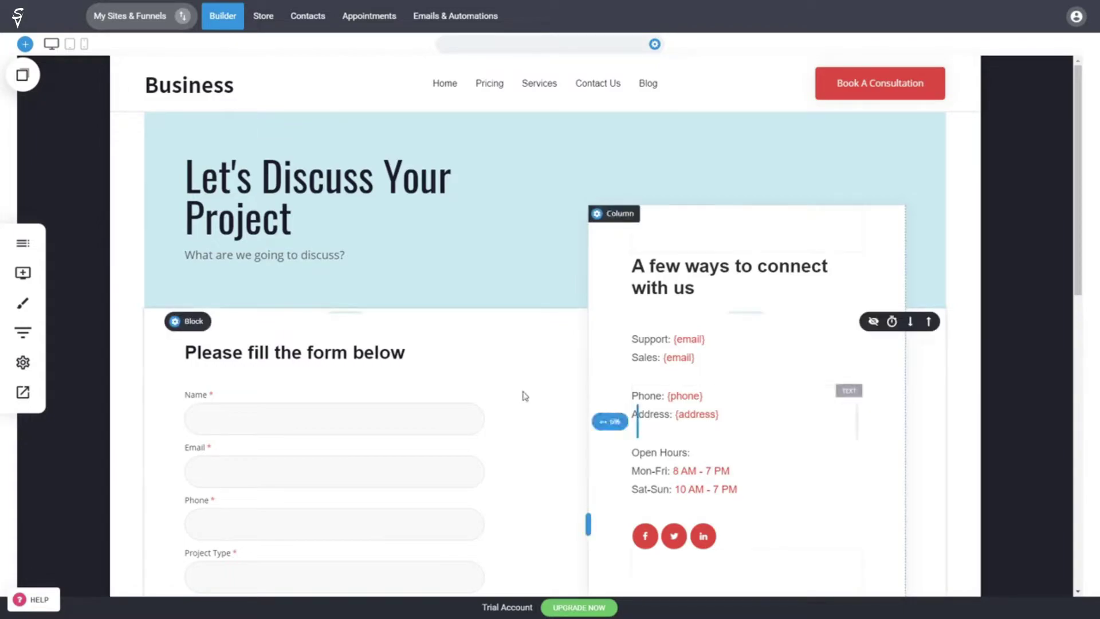
pyautogui.click(33, 372)
pyautogui.click(79, 75)
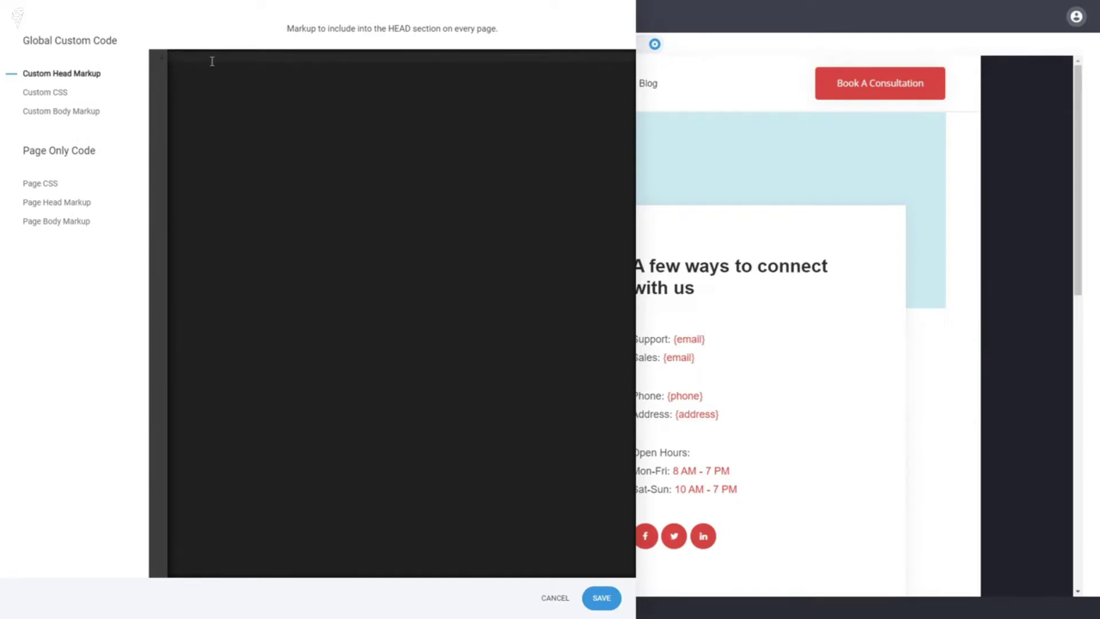
pyautogui.click(551, 598)
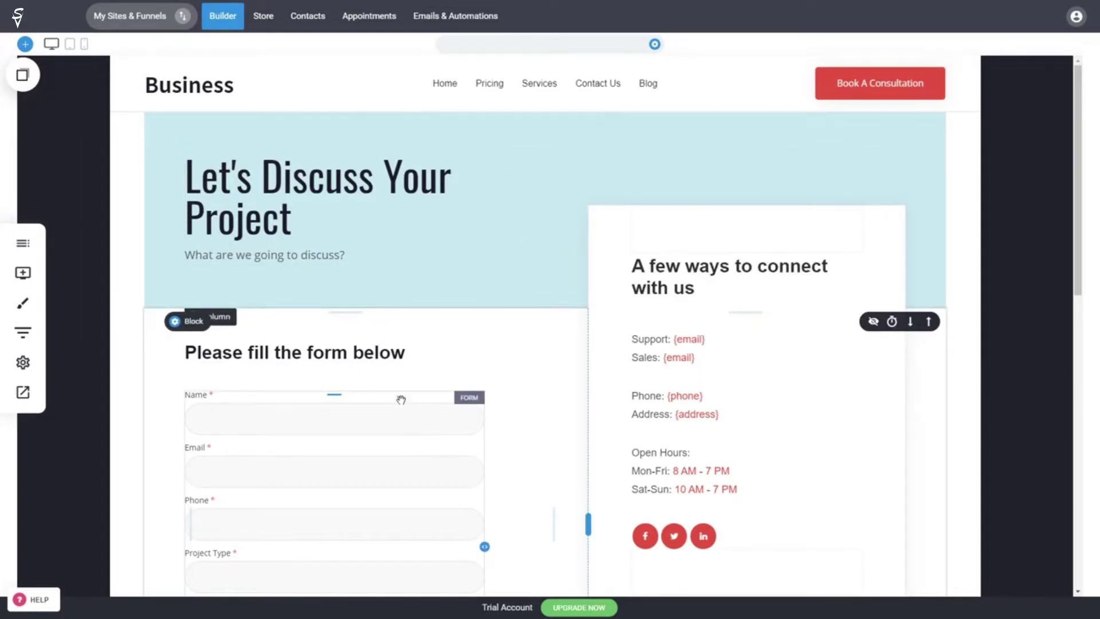
# Browse the Contact category of the templates offered for a new page.
pyautogui.click(23, 251)
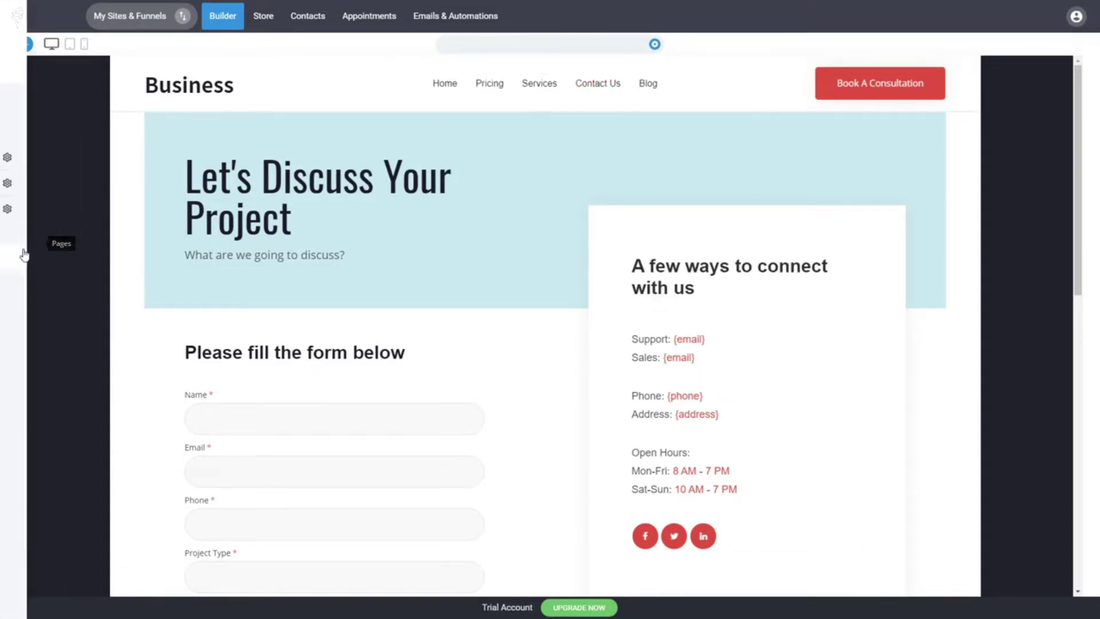
pyautogui.click(97, 57)
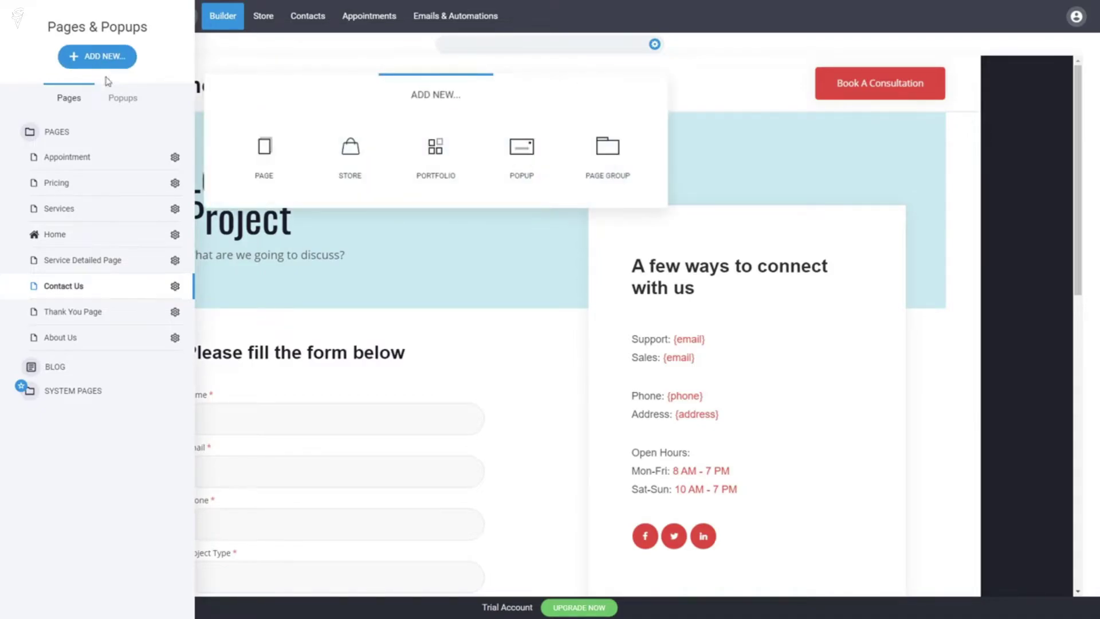
pyautogui.click(247, 166)
pyautogui.click(115, 258)
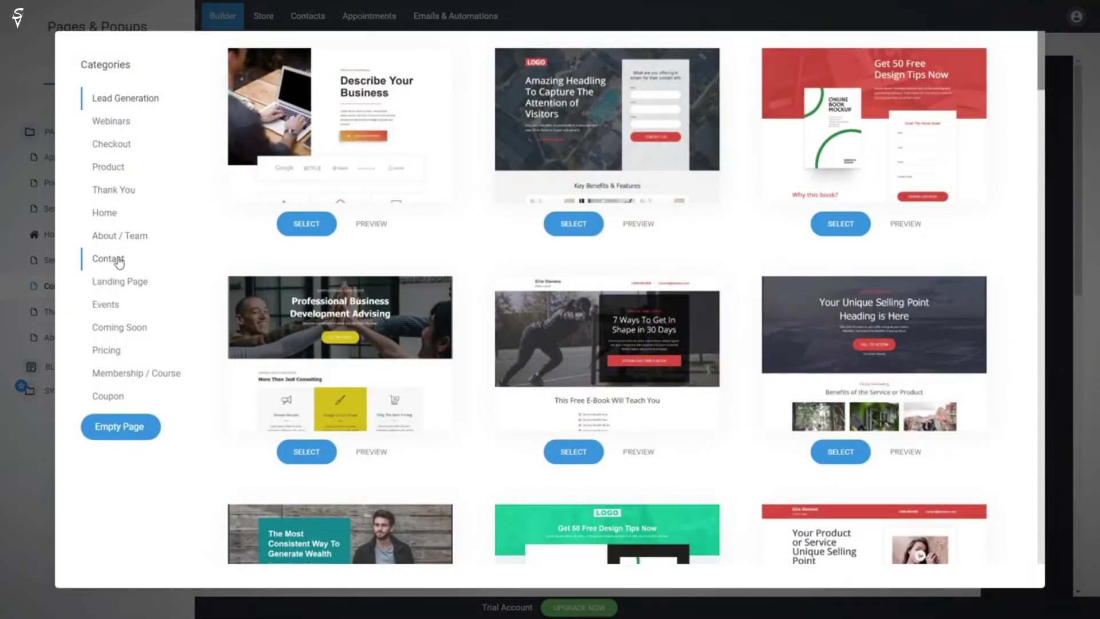
pyautogui.click(573, 223)
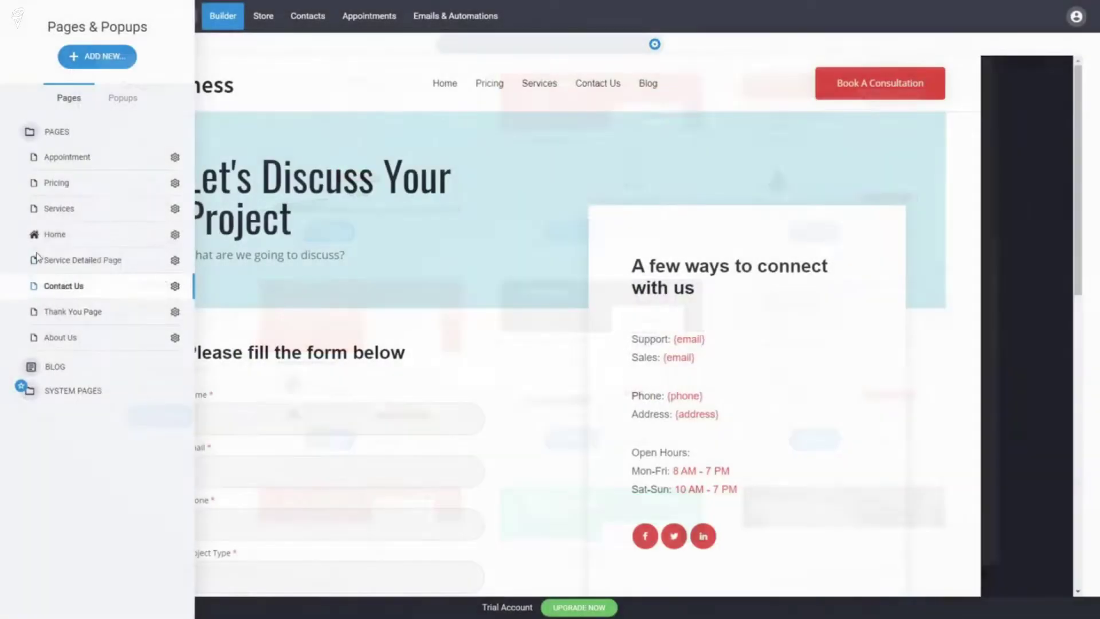
# Open the email and address lines of the Contact Us details for text editing, selecting the {address} placeholder.
pyautogui.click(695, 344)
pyautogui.click(695, 358)
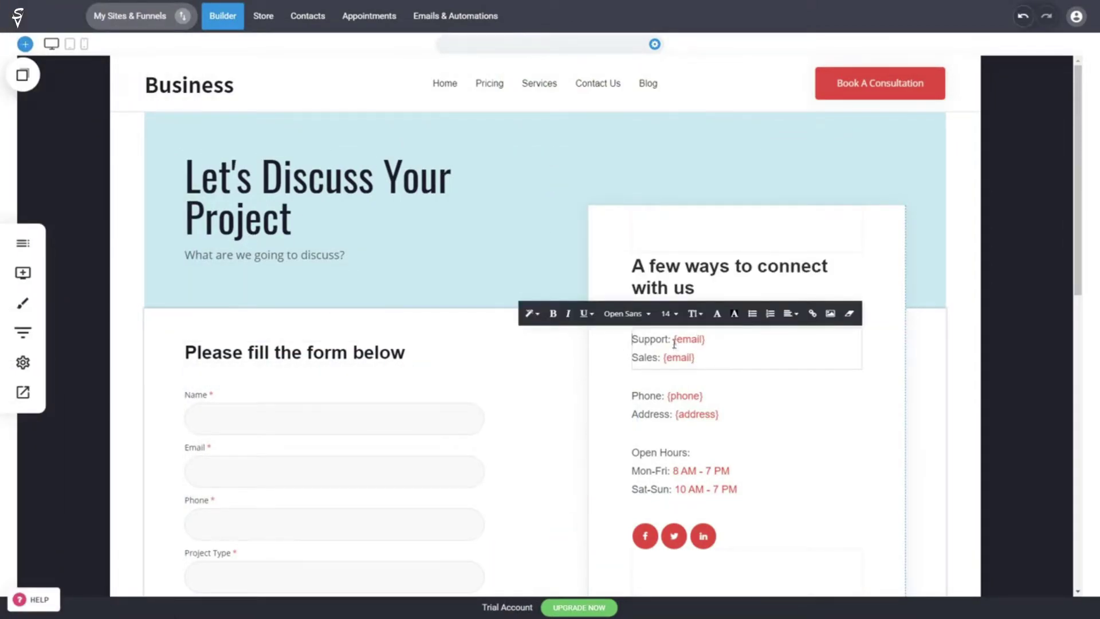
pyautogui.click(724, 417)
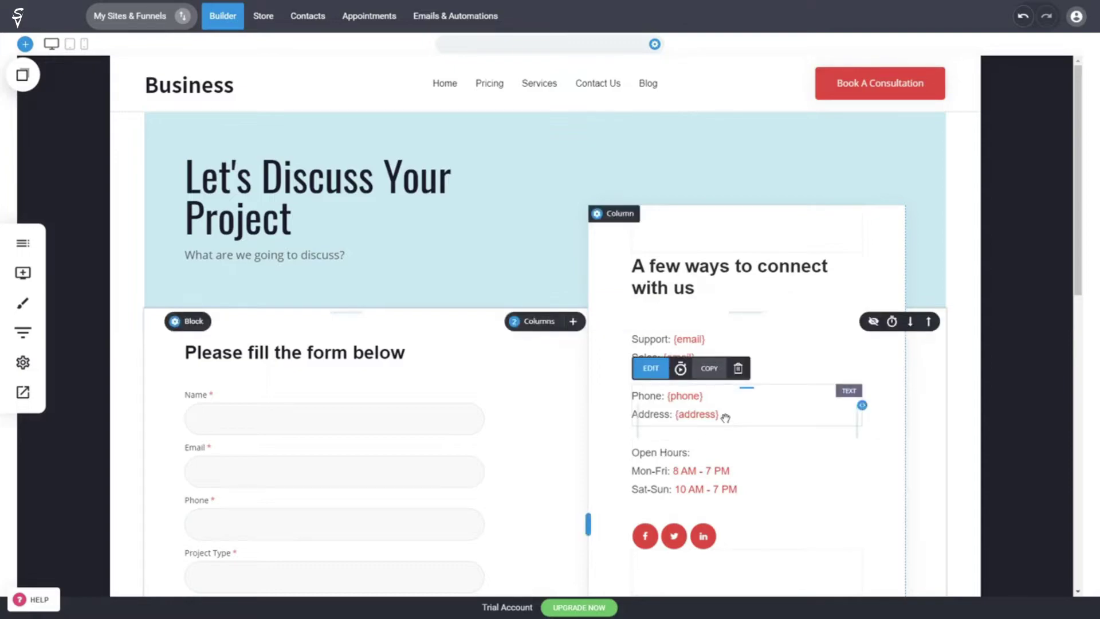
pyautogui.click(726, 418)
pyautogui.moveTo(726, 418); pyautogui.dragTo(675, 414)
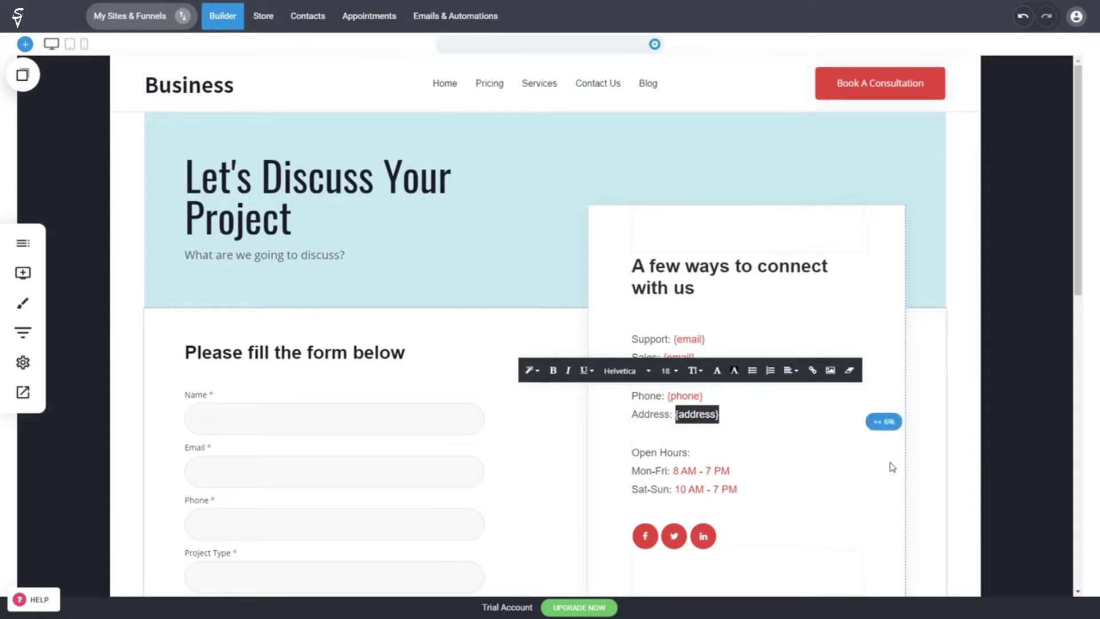
pyautogui.click(848, 469)
# Delete the Open Hours text widget from the contact details on the Contact Us page.
pyautogui.click(699, 463)
pyautogui.click(768, 442)
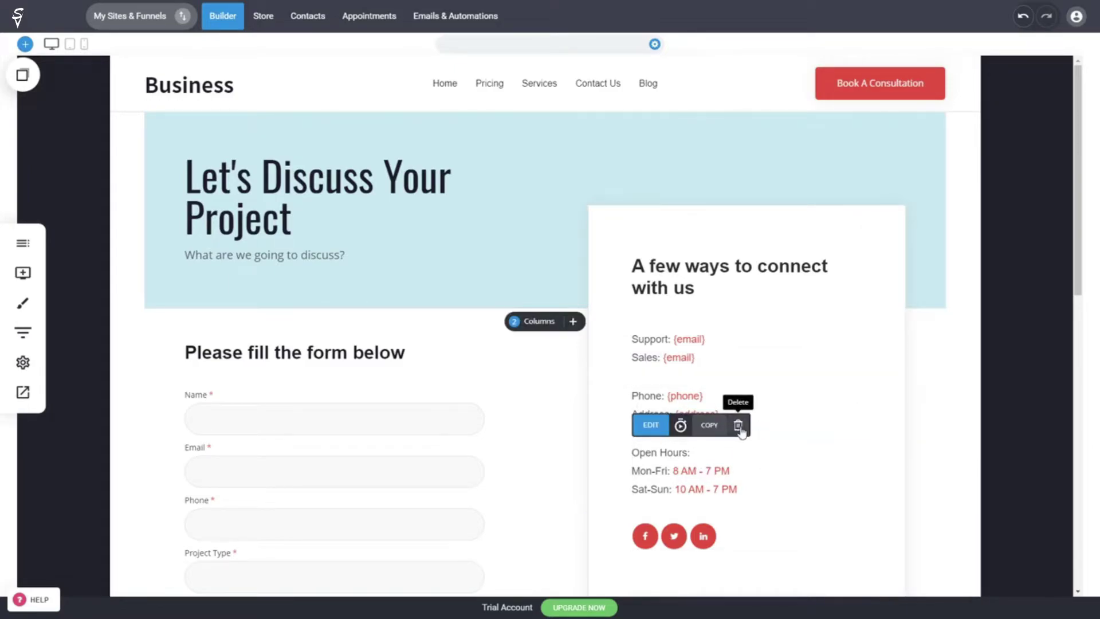
pyautogui.click(737, 425)
pyautogui.click(587, 270)
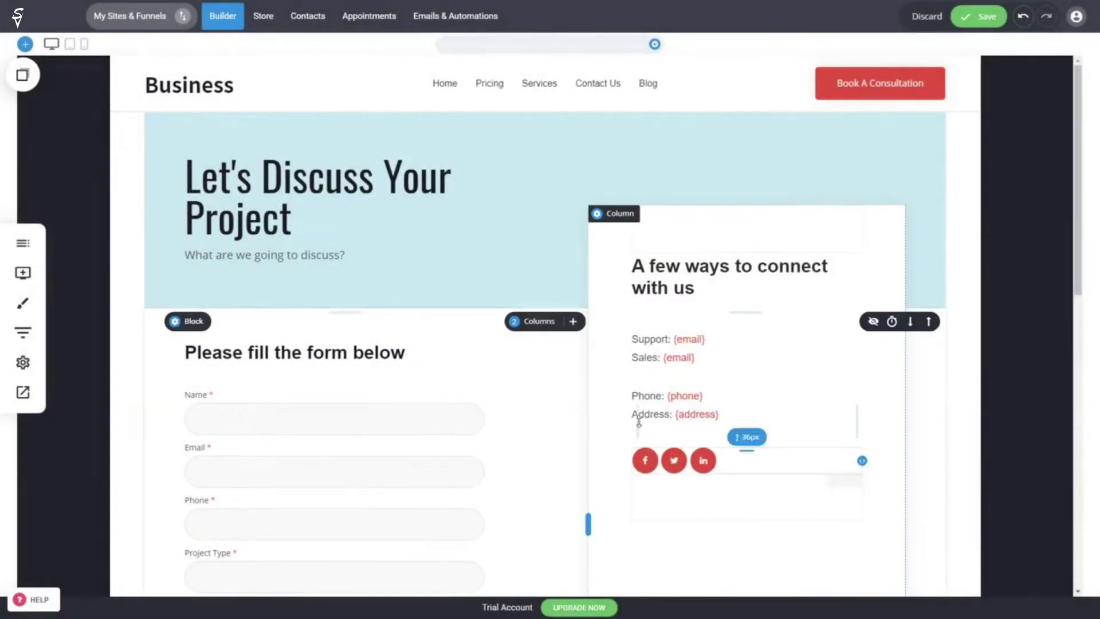
# Examine the Contact Us form's fields and the field types that can be added to it.
pyautogui.scroll(-4, 837, 455)
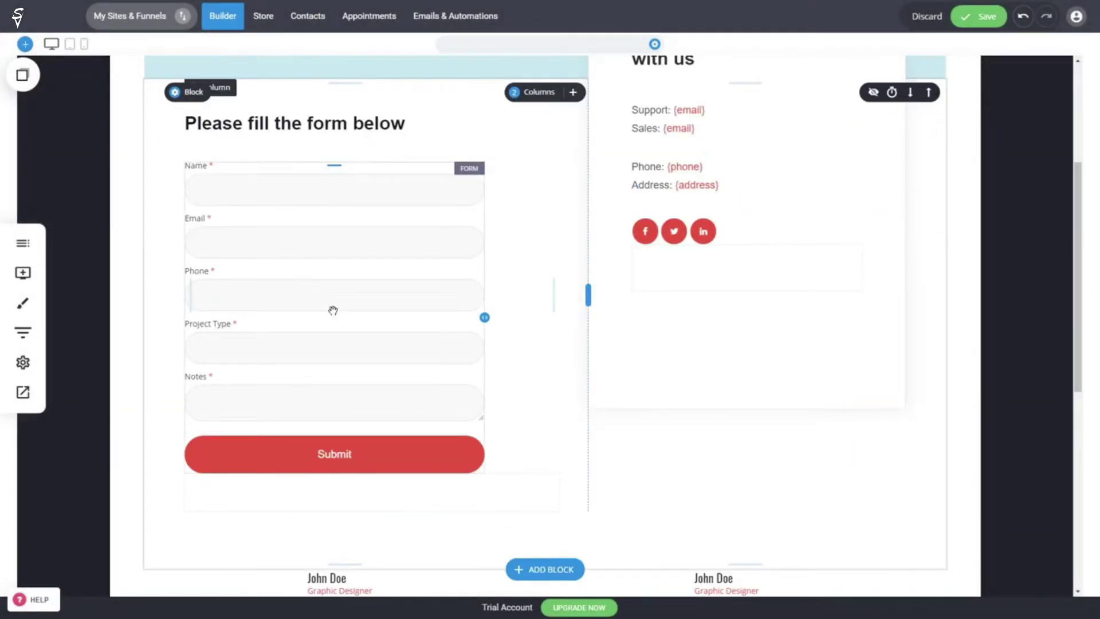
pyautogui.scroll(2, 332, 311)
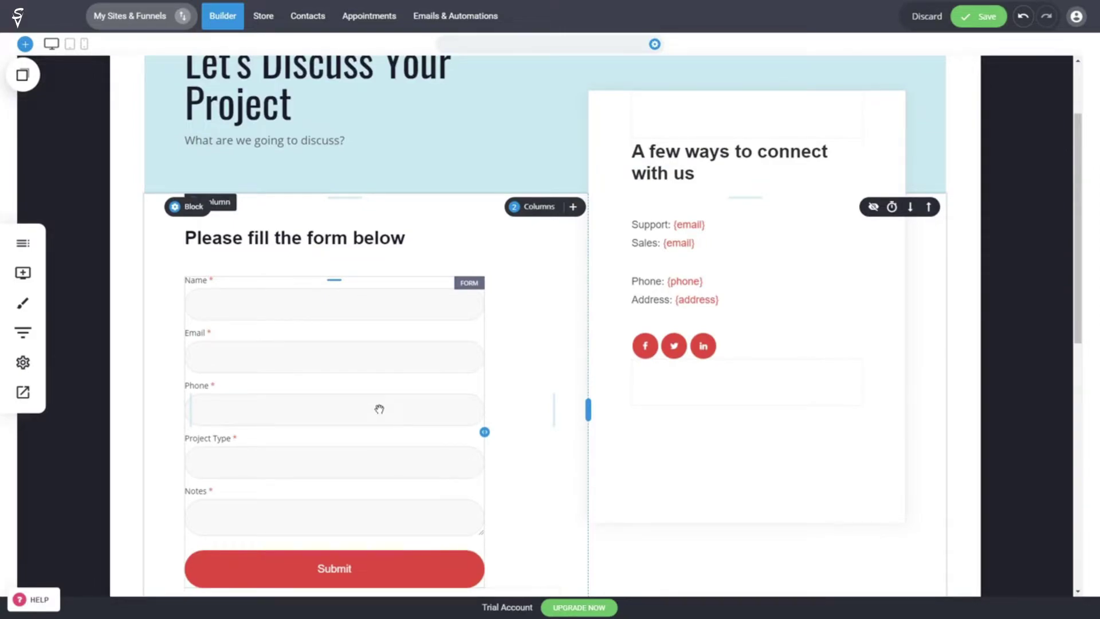
pyautogui.click(340, 368)
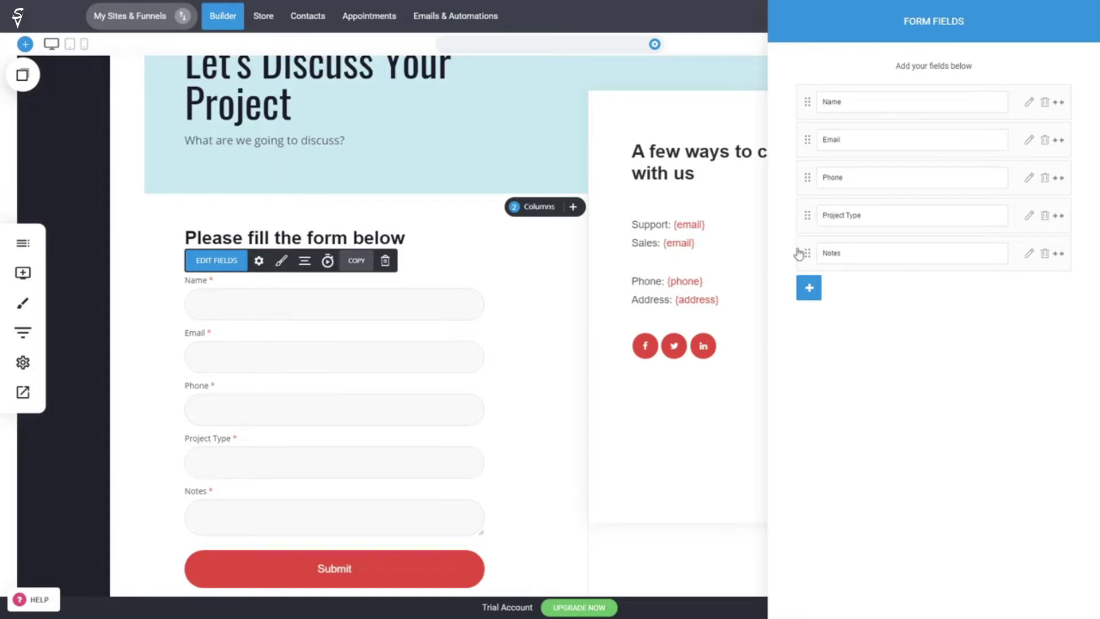
pyautogui.click(809, 289)
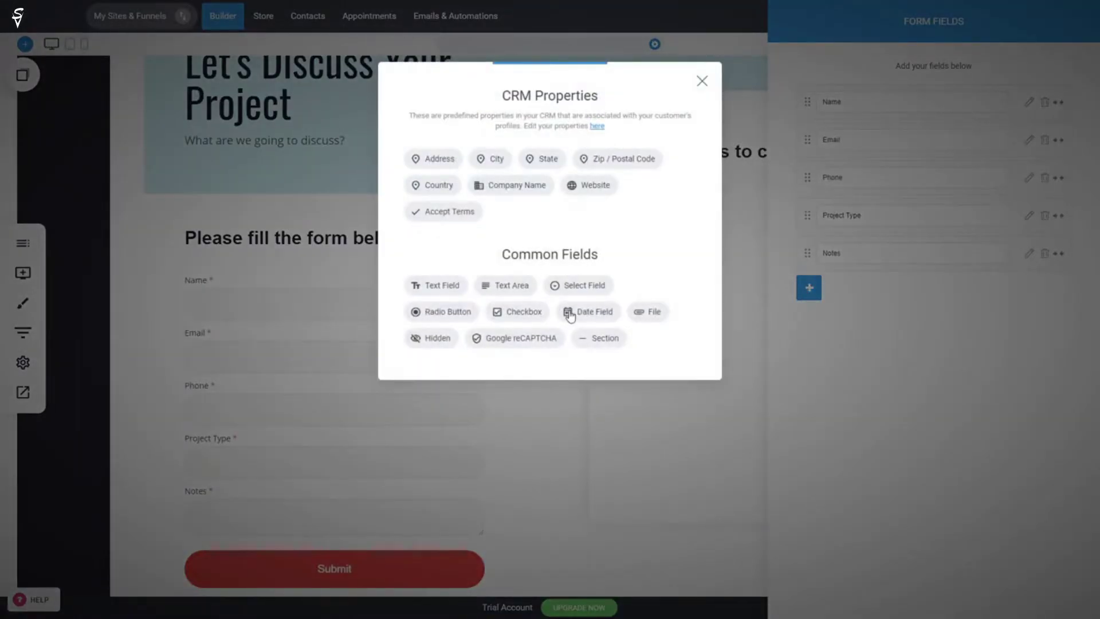
pyautogui.click(627, 510)
pyautogui.click(593, 456)
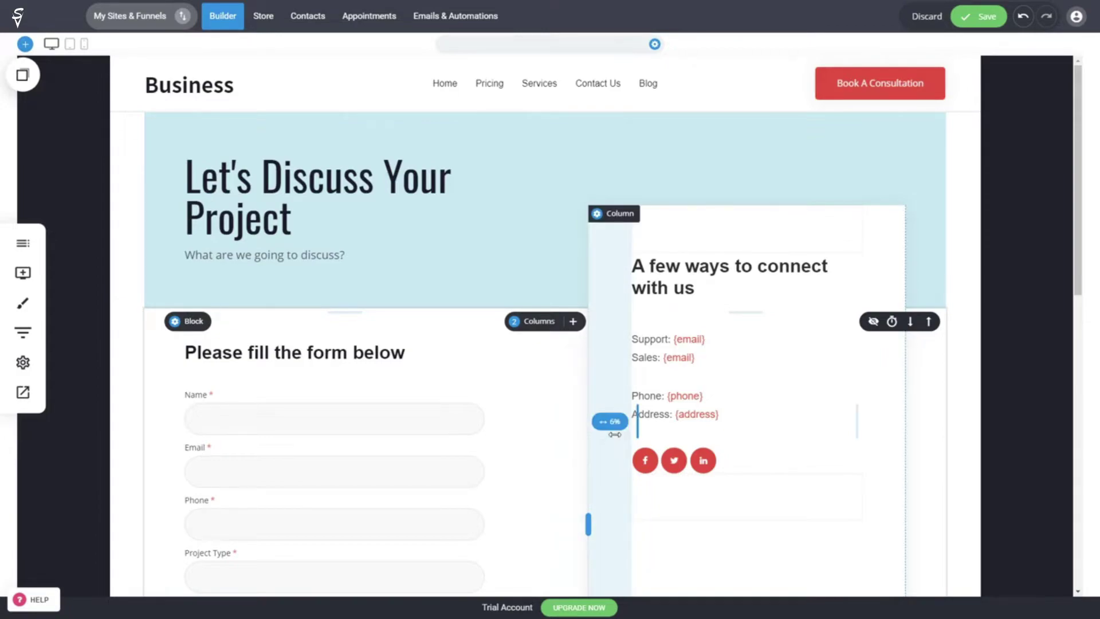
# Review the Contact Us page down to its footer and save the page.
pyautogui.click(612, 84)
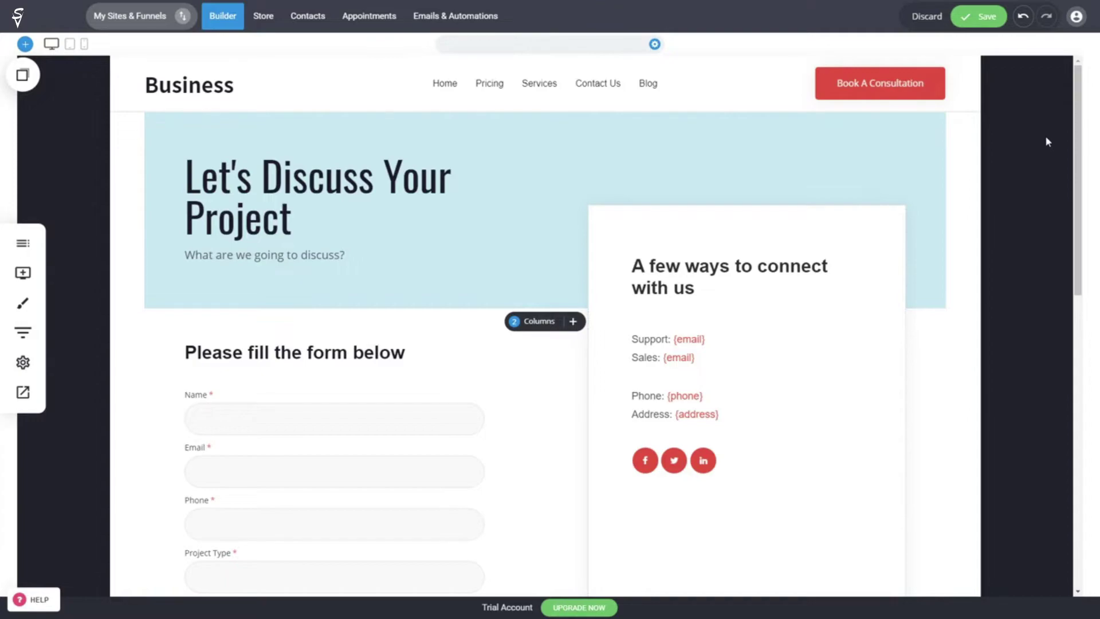
pyautogui.moveTo(1078, 149); pyautogui.dragTo(1054, 416)
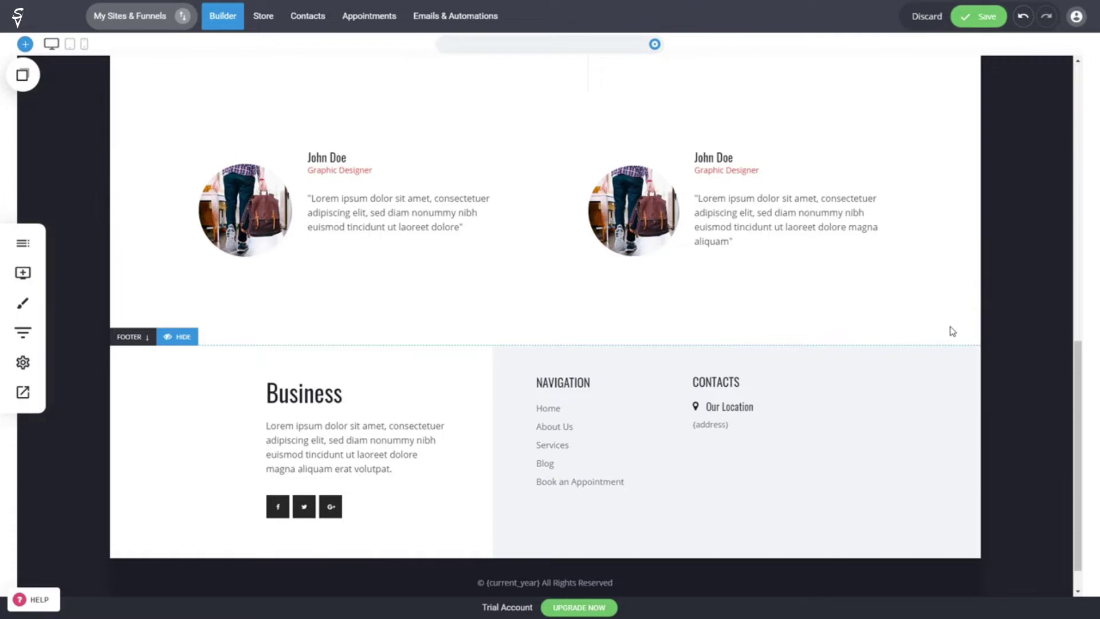
pyautogui.moveTo(1078, 401); pyautogui.dragTo(1078, 124)
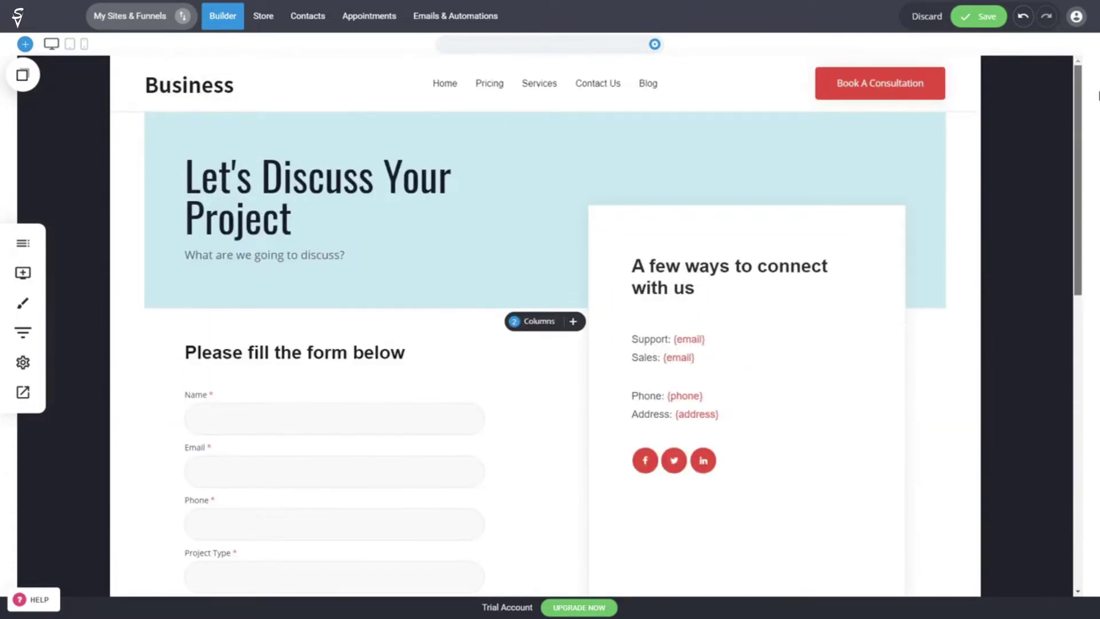
pyautogui.click(978, 19)
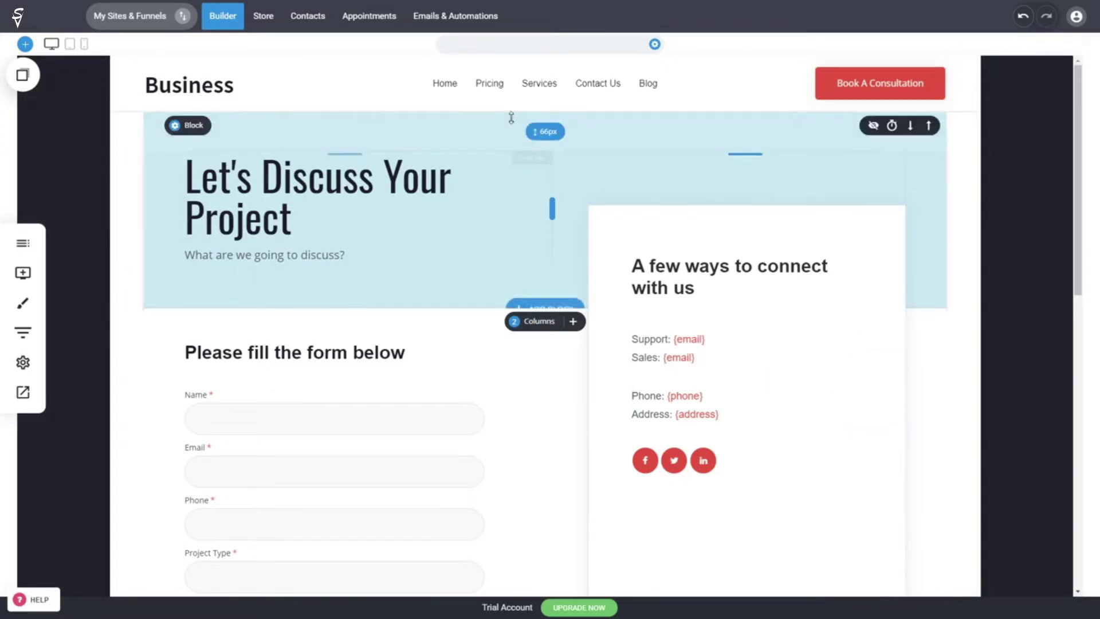
# Open the Services page and view its service cards.
pyautogui.click(537, 92)
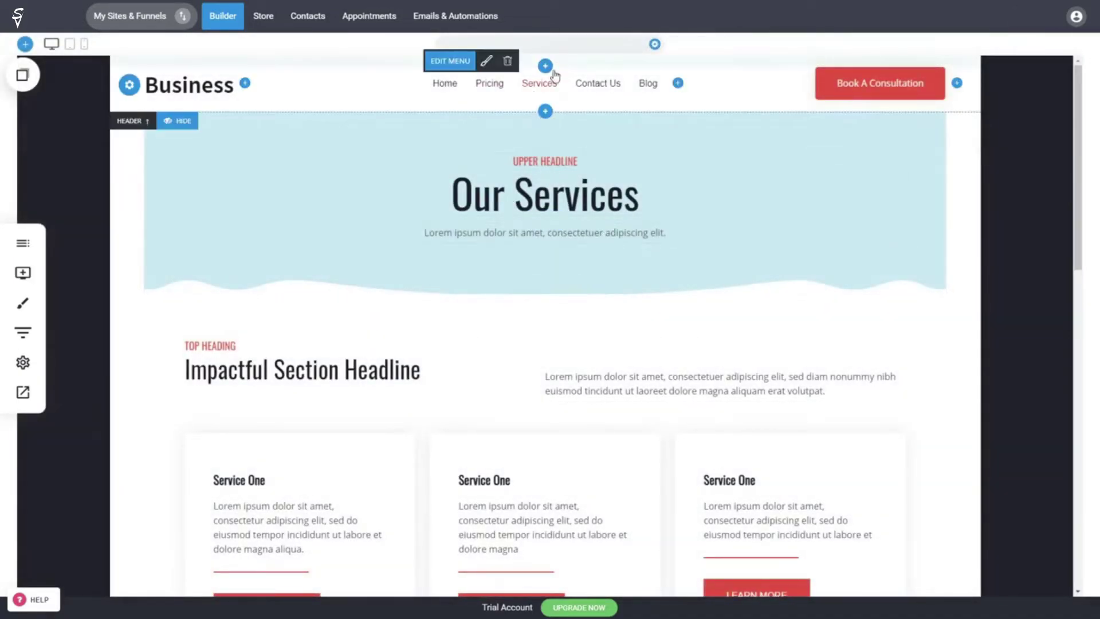
pyautogui.scroll(-3, 682, 344)
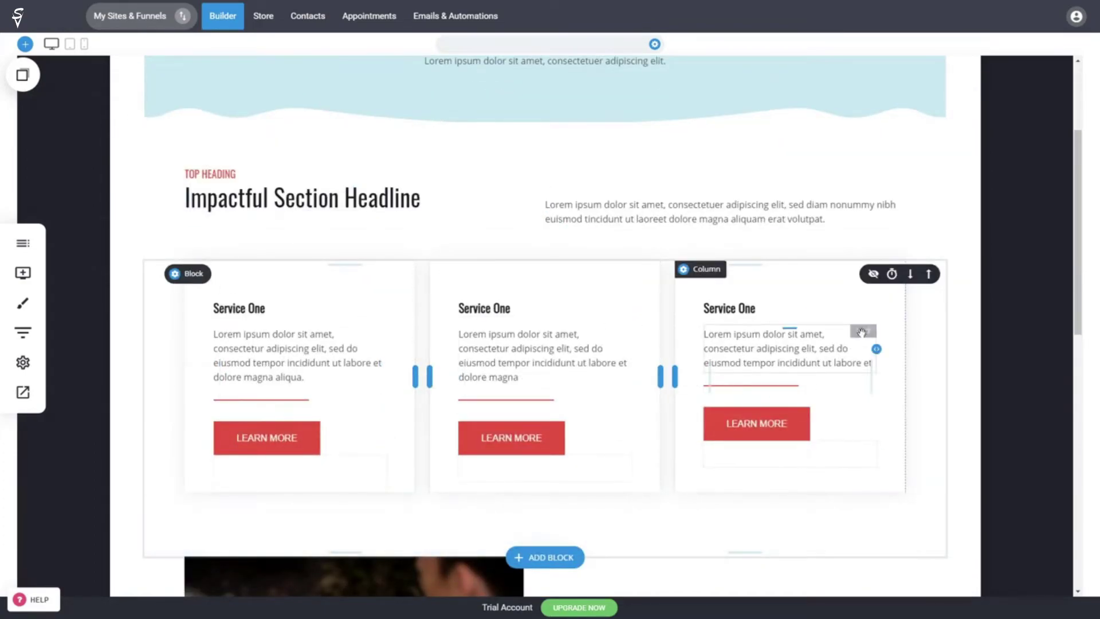
# Review the Services page from its header through the service cards and the Service Number X section down to the footer.
pyautogui.scroll(-6, 677, 376)
pyautogui.scroll(9, 803, 311)
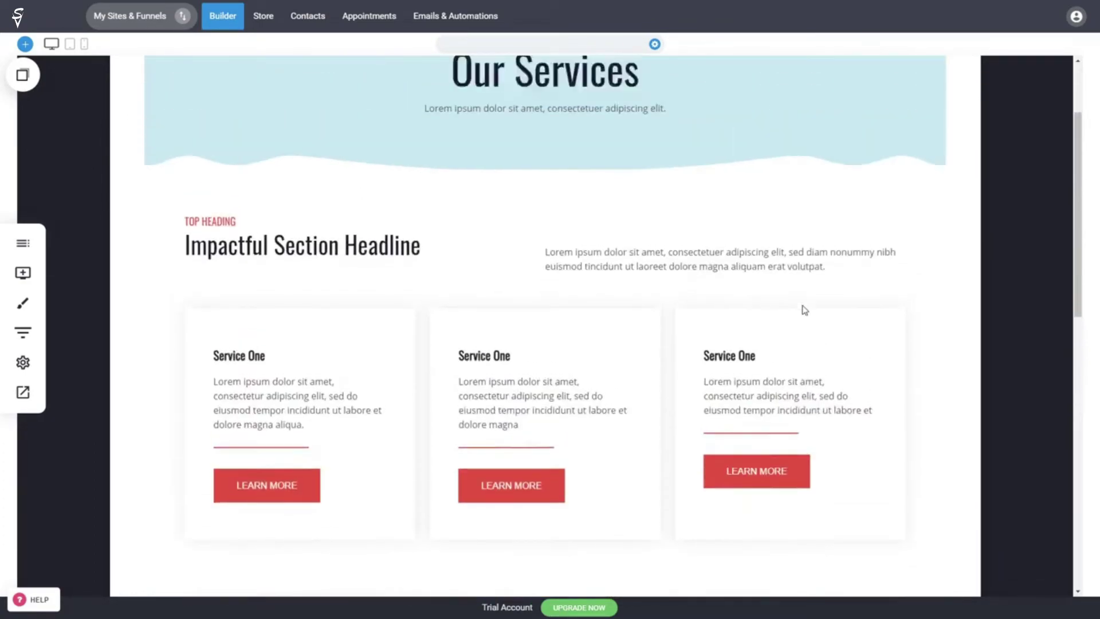
pyautogui.scroll(-3, 726, 359)
pyautogui.scroll(-4, 726, 359)
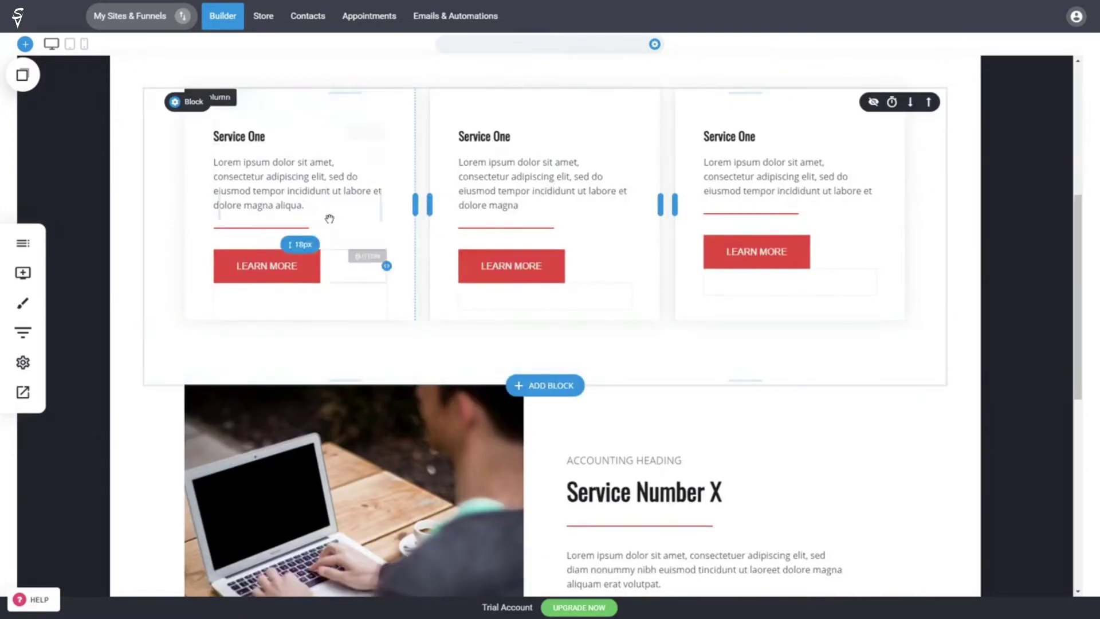
pyautogui.scroll(-2, 413, 290)
pyautogui.scroll(-4, 413, 291)
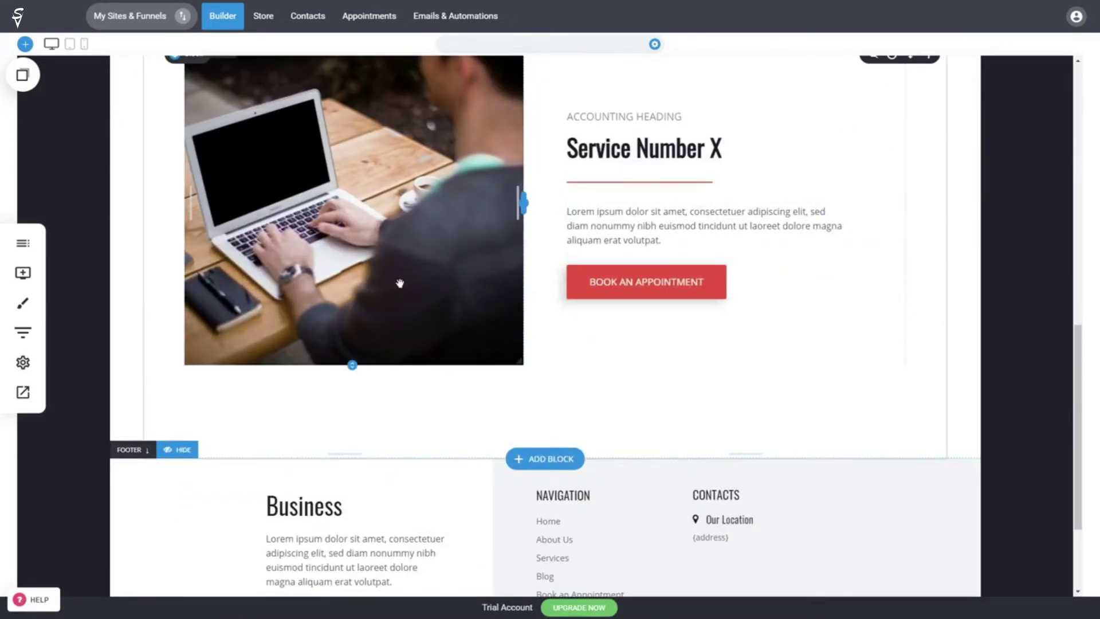
pyautogui.scroll(4, 534, 283)
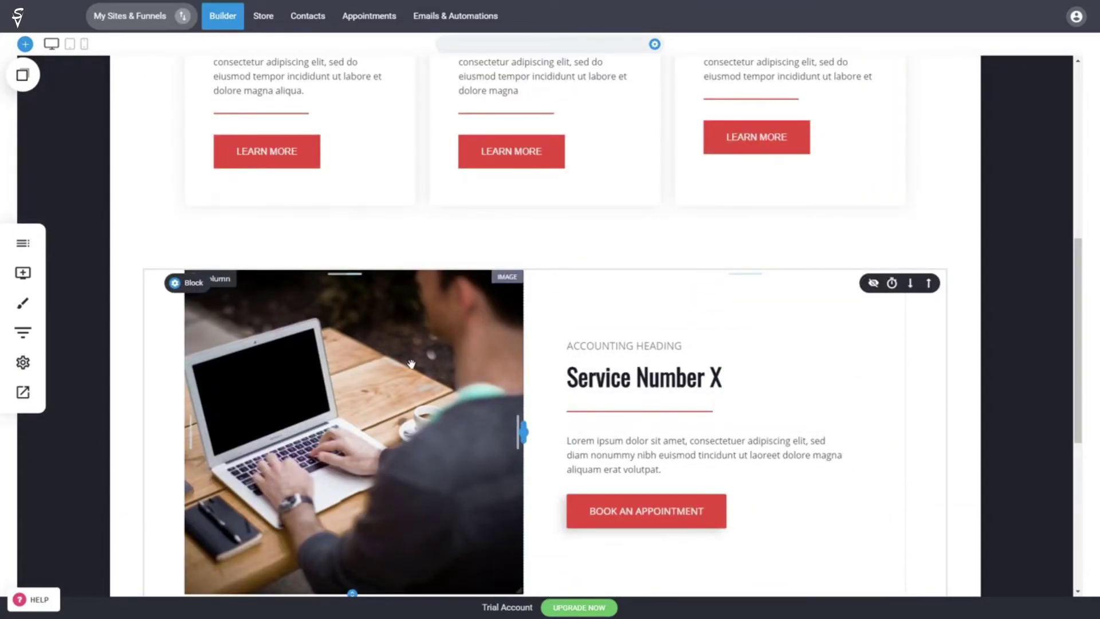
pyautogui.scroll(5, 412, 363)
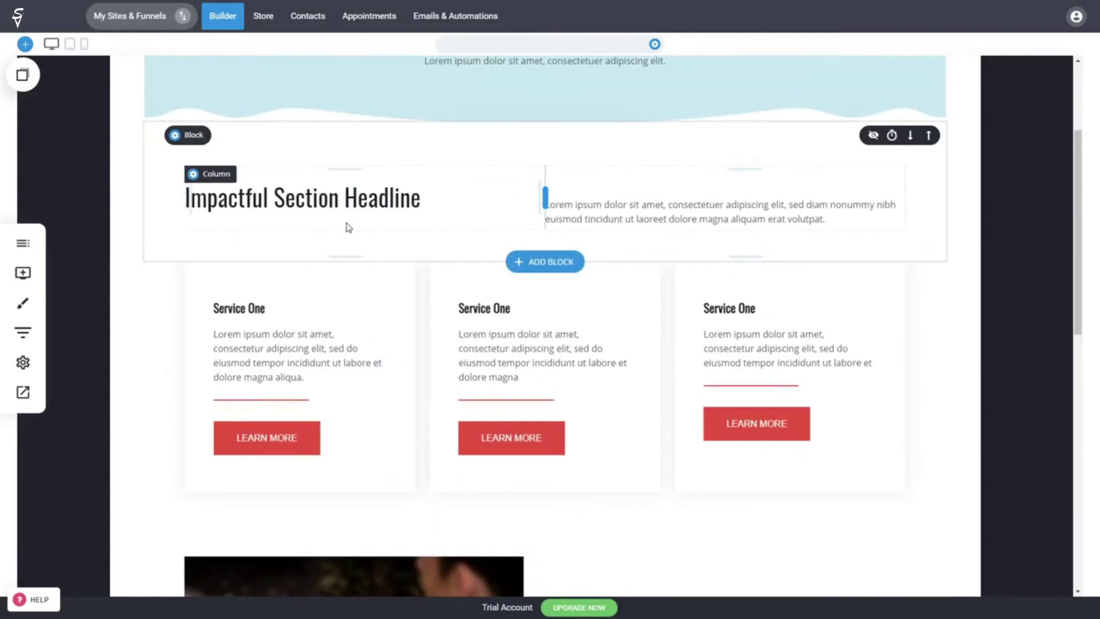
pyautogui.scroll(3, 351, 222)
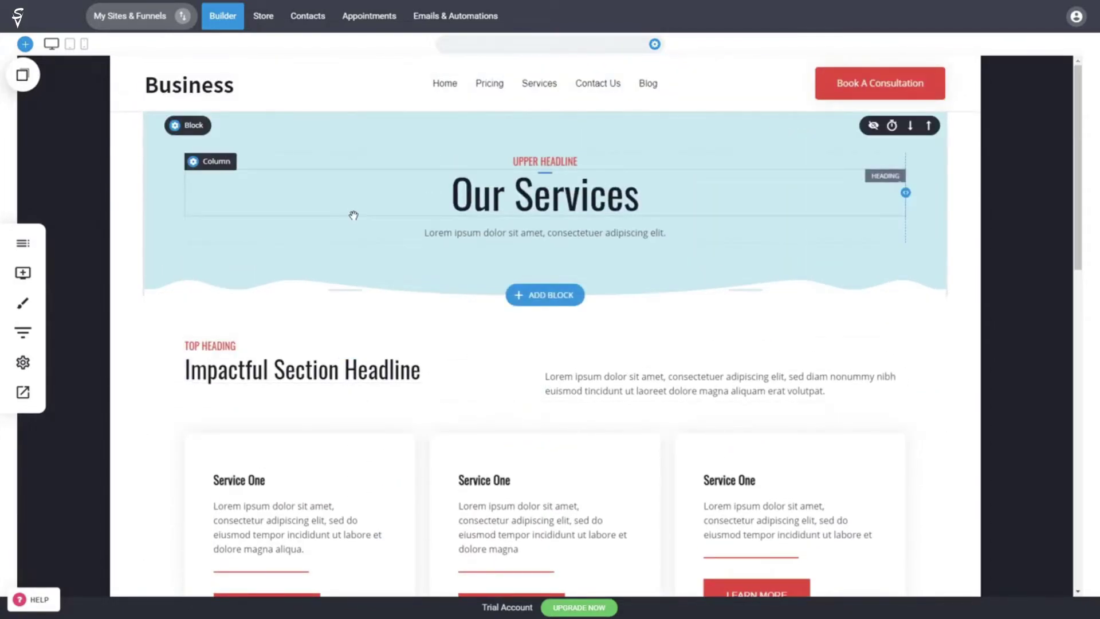
pyautogui.scroll(-4, 422, 207)
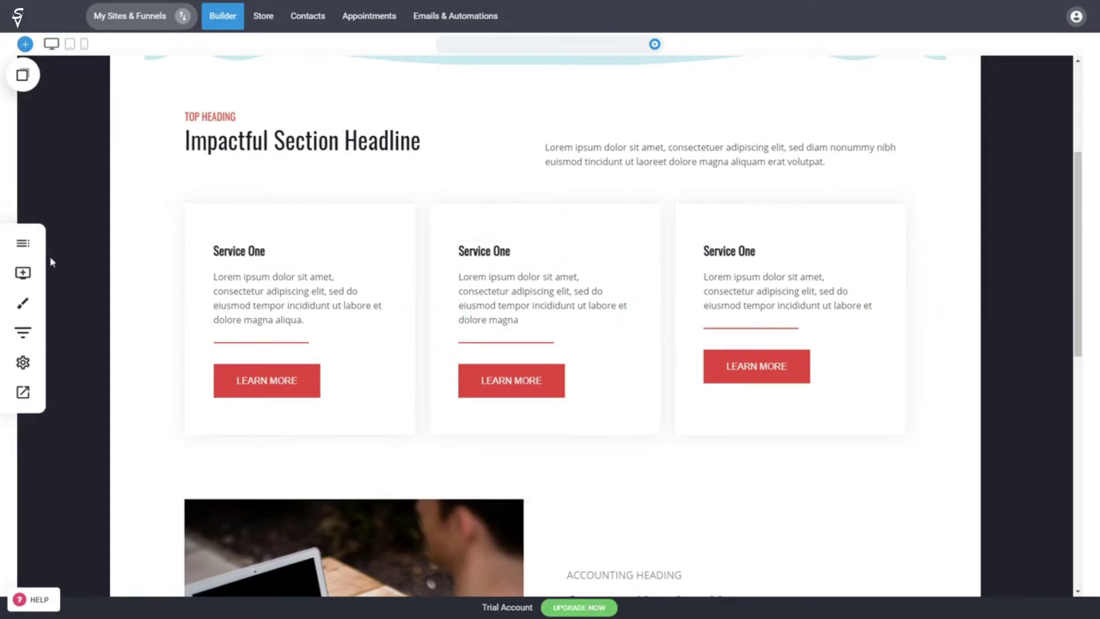
# Open the Service Detailed Page and look through its service list, benefits and Our Professionals section.
pyautogui.click(26, 246)
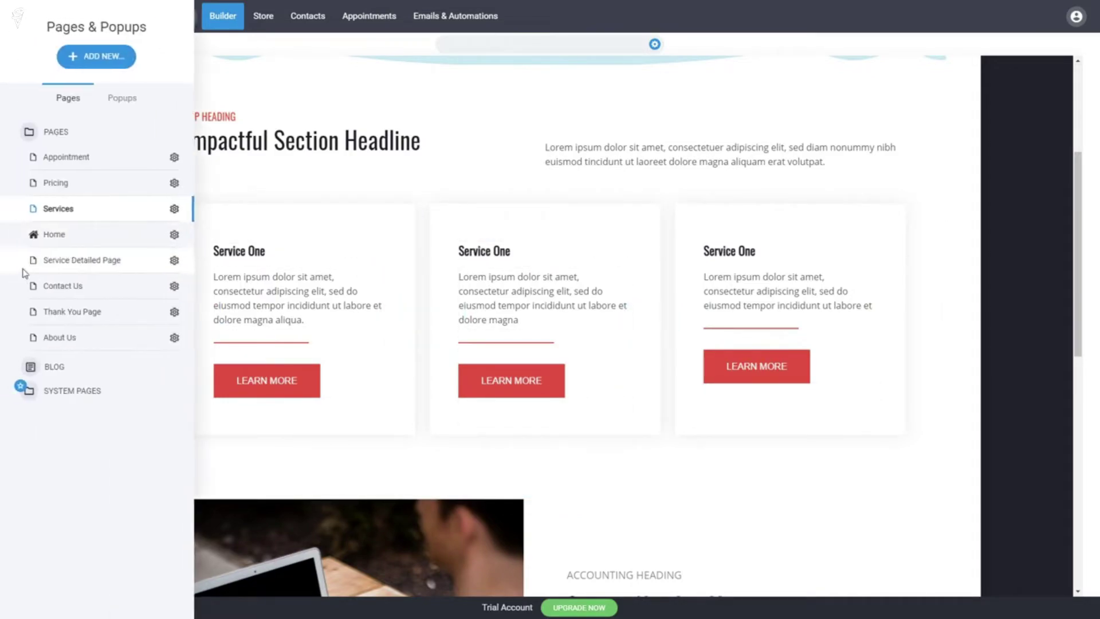
pyautogui.click(110, 260)
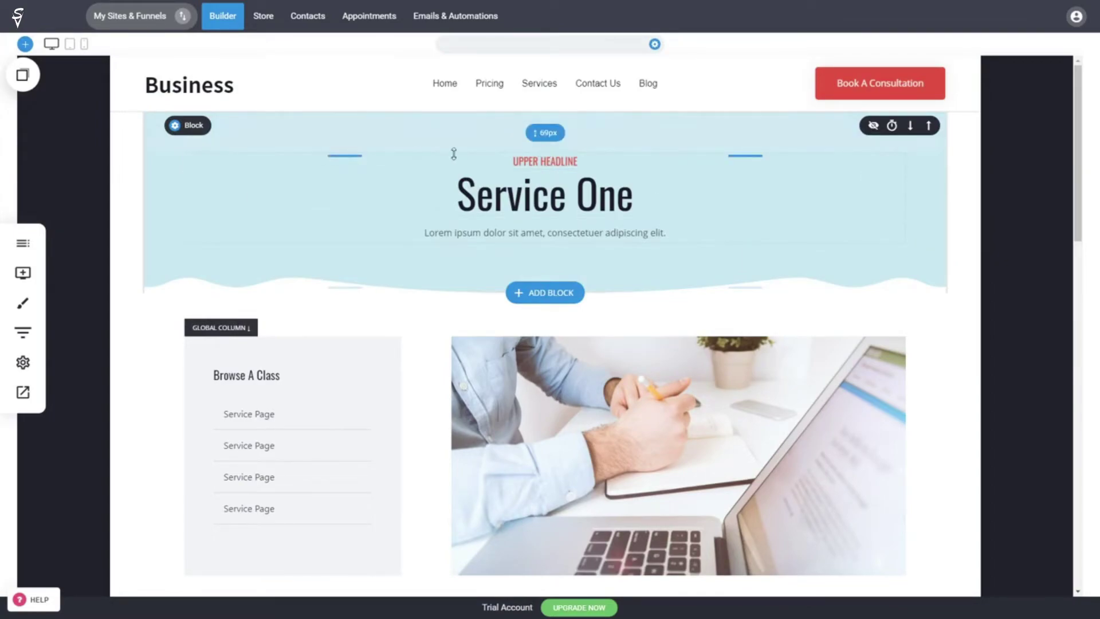
pyautogui.scroll(-12, 454, 154)
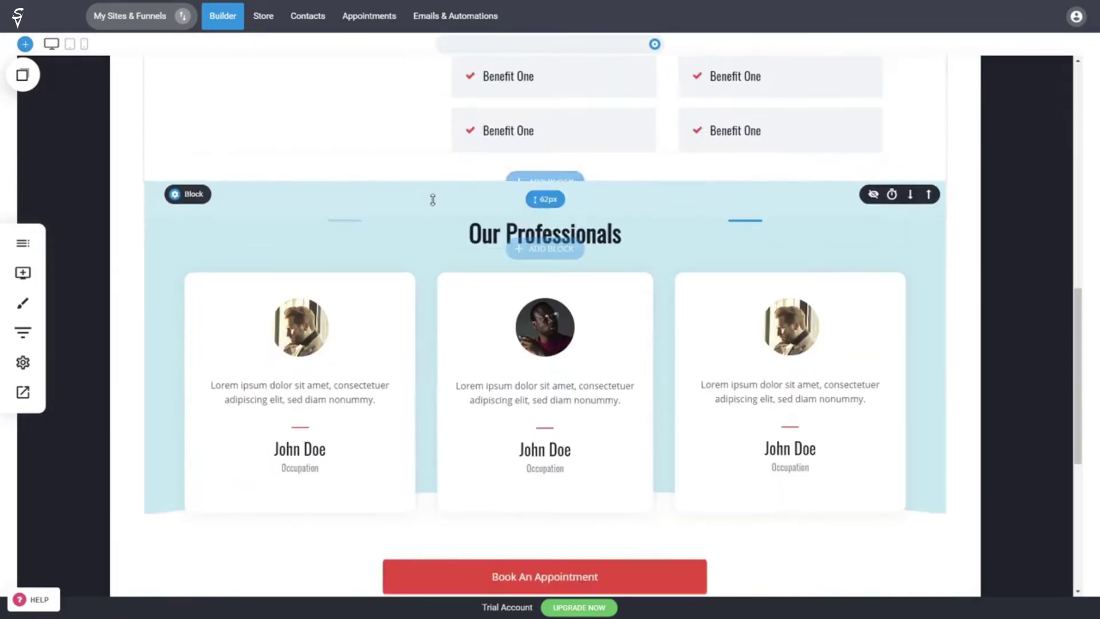
pyautogui.scroll(-5, 432, 255)
pyautogui.scroll(7, 635, 401)
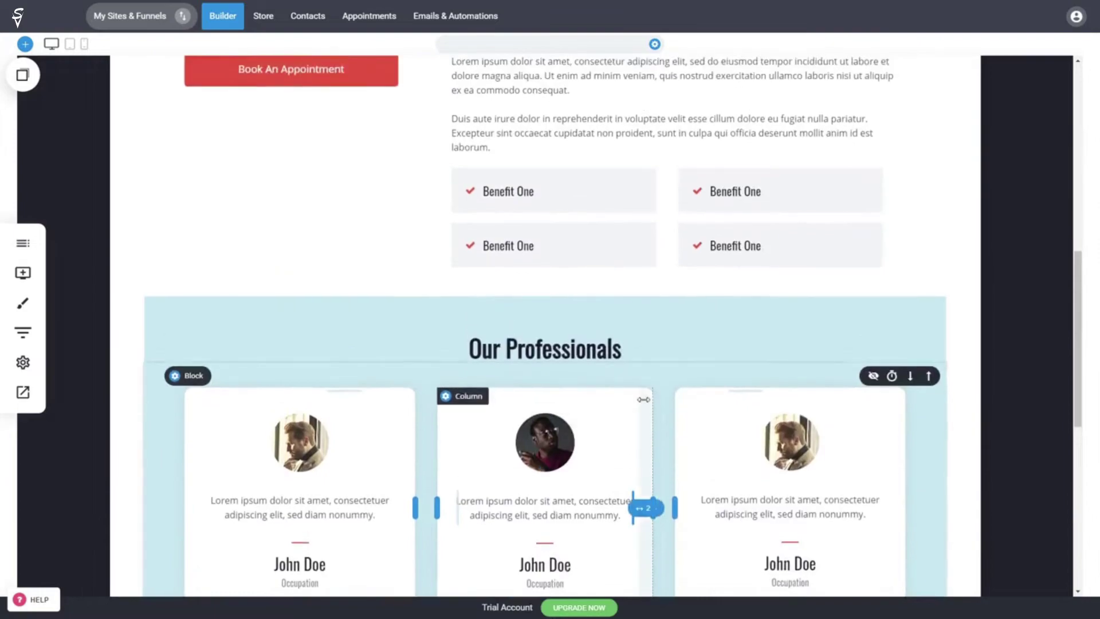
pyautogui.scroll(10, 644, 399)
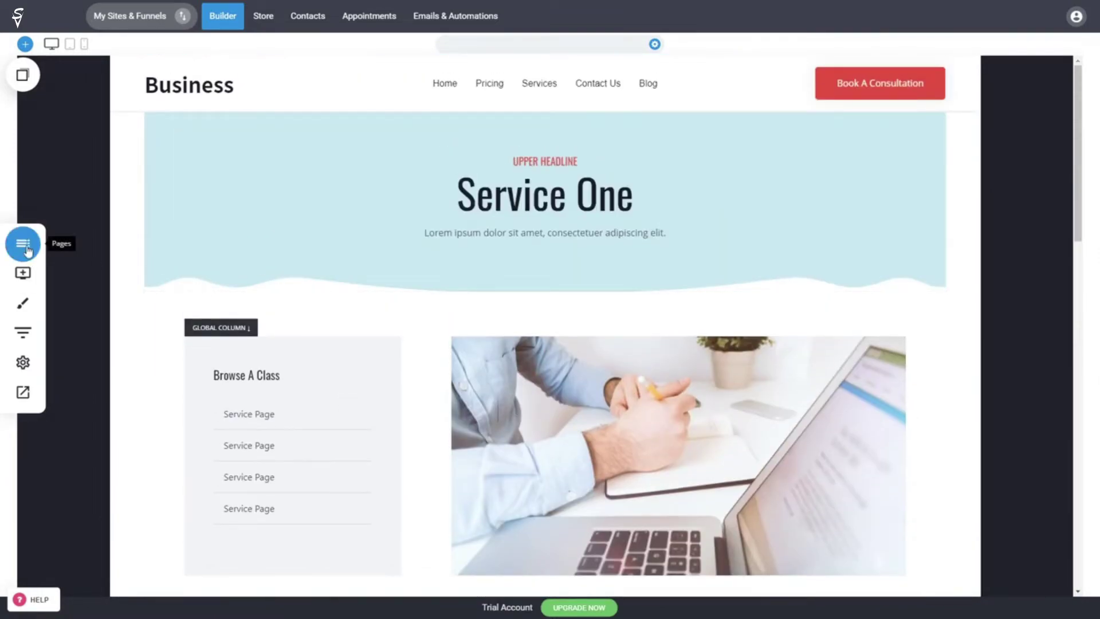
# Duplicate the Service Detailed Page.
pyautogui.click(22, 243)
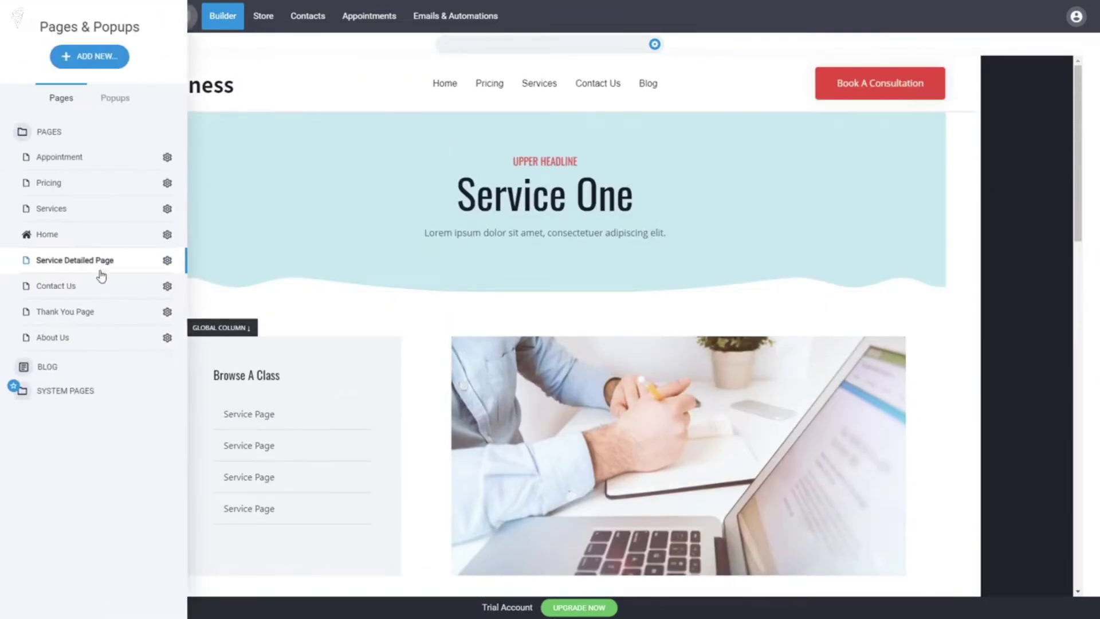
pyautogui.click(175, 261)
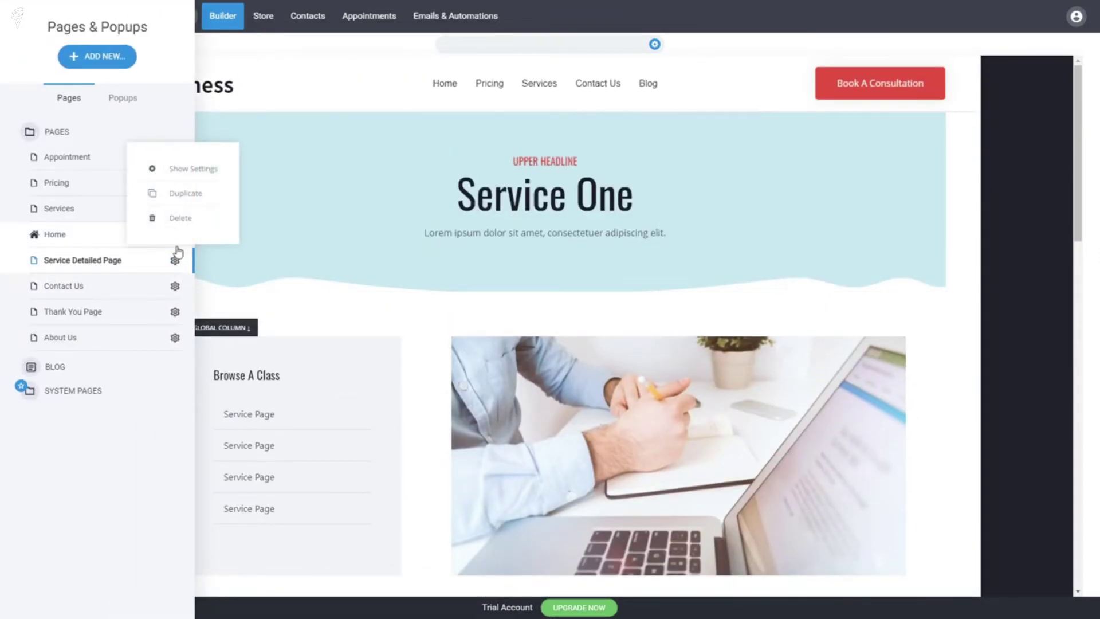
pyautogui.click(180, 195)
pyautogui.click(577, 284)
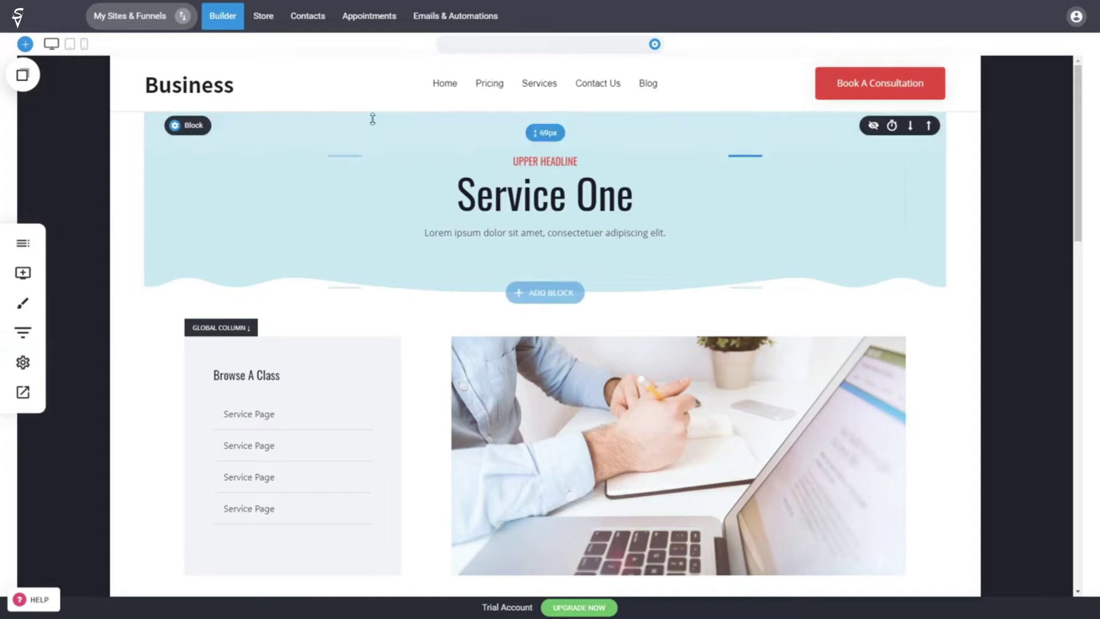
# Delete the duplicate of the Service Detailed Page from the site's pages.
pyautogui.click(23, 243)
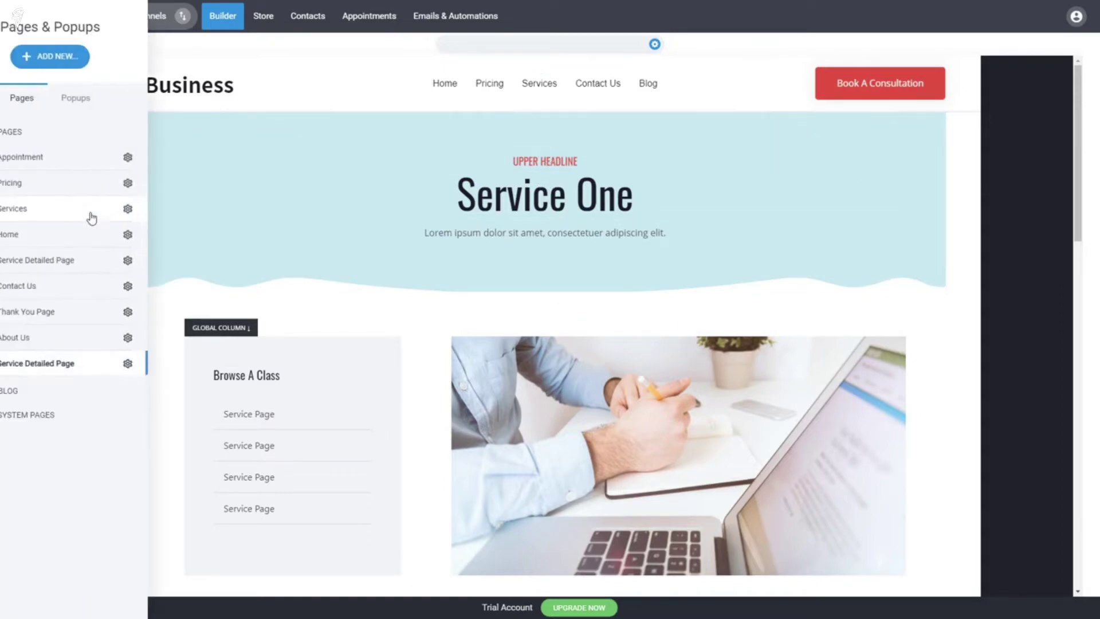
pyautogui.click(173, 370)
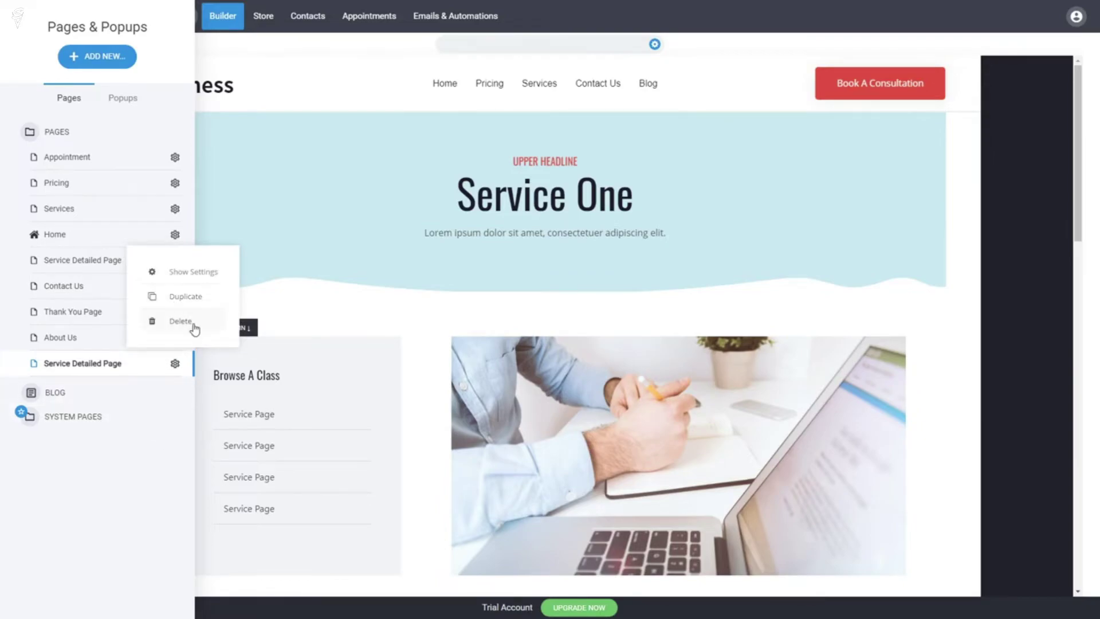
pyautogui.click(194, 324)
pyautogui.click(621, 274)
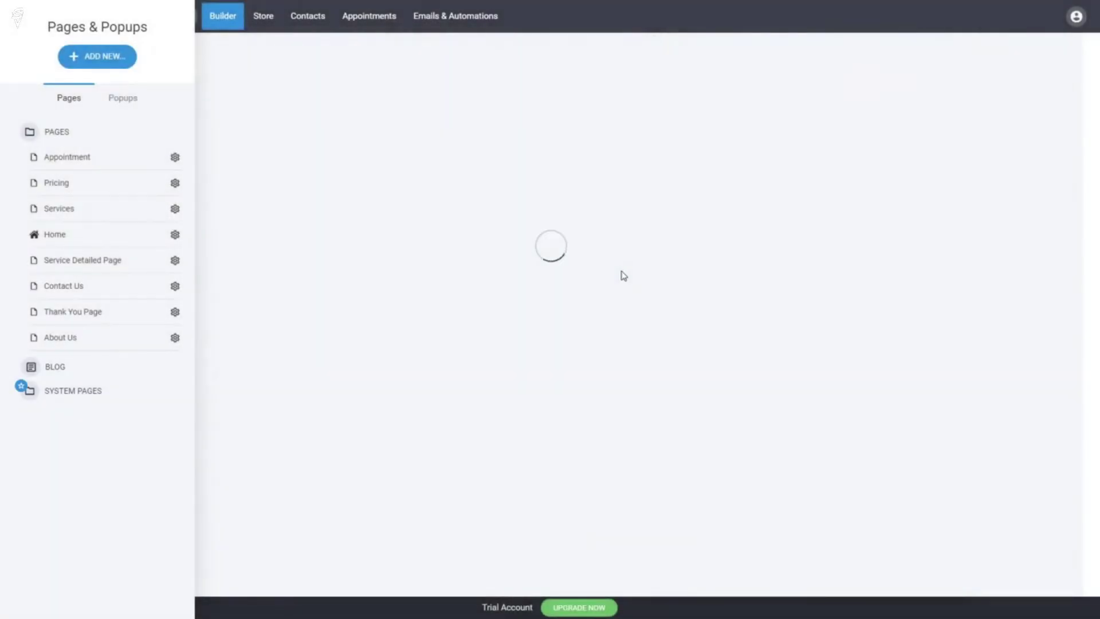
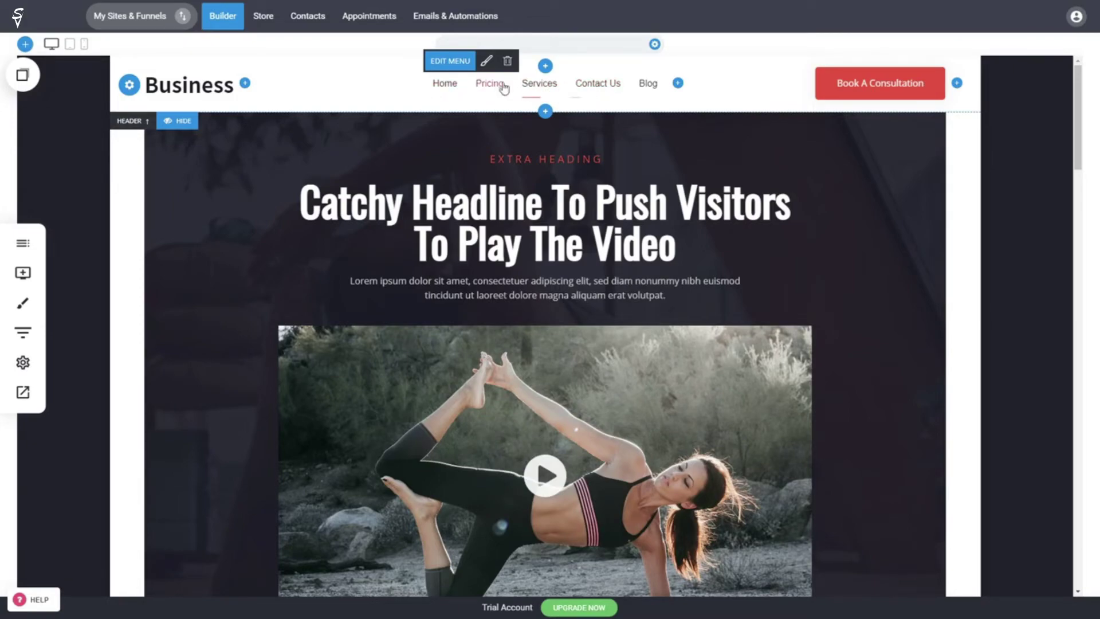
# Add a header menu item linked to the Service Detailed Page and name it "Service Detailed Page 2".
pyautogui.click(462, 65)
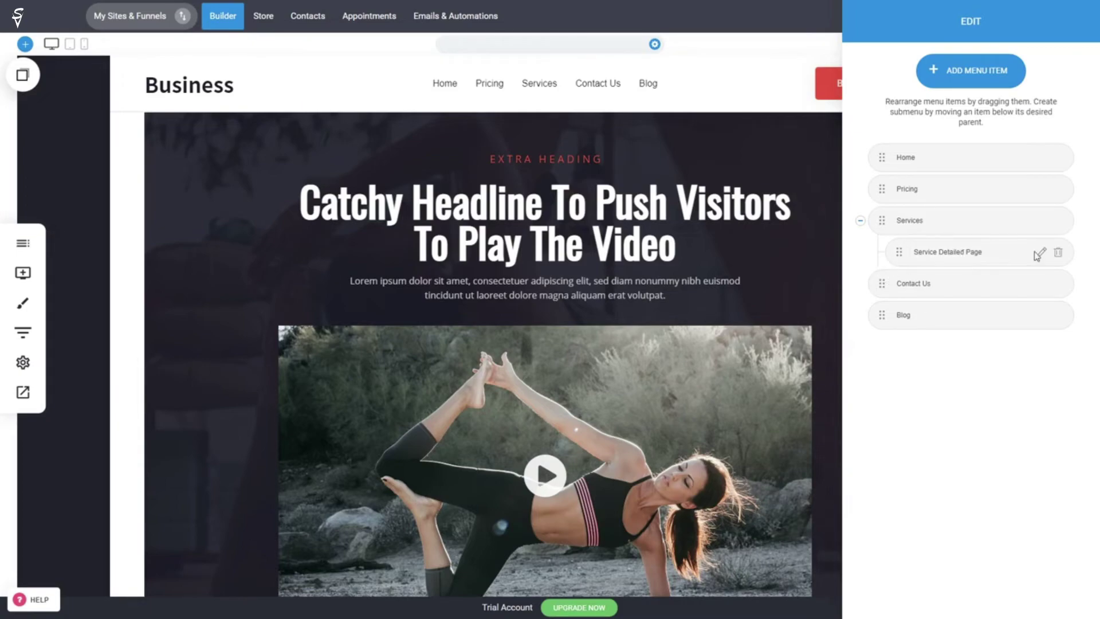
pyautogui.click(973, 85)
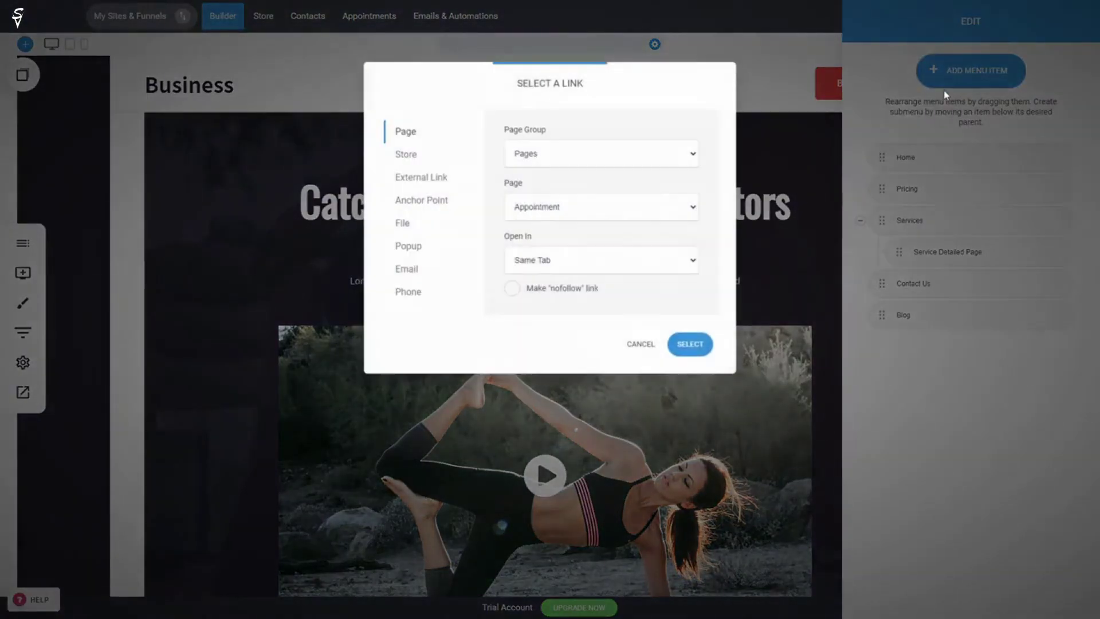
pyautogui.click(564, 206)
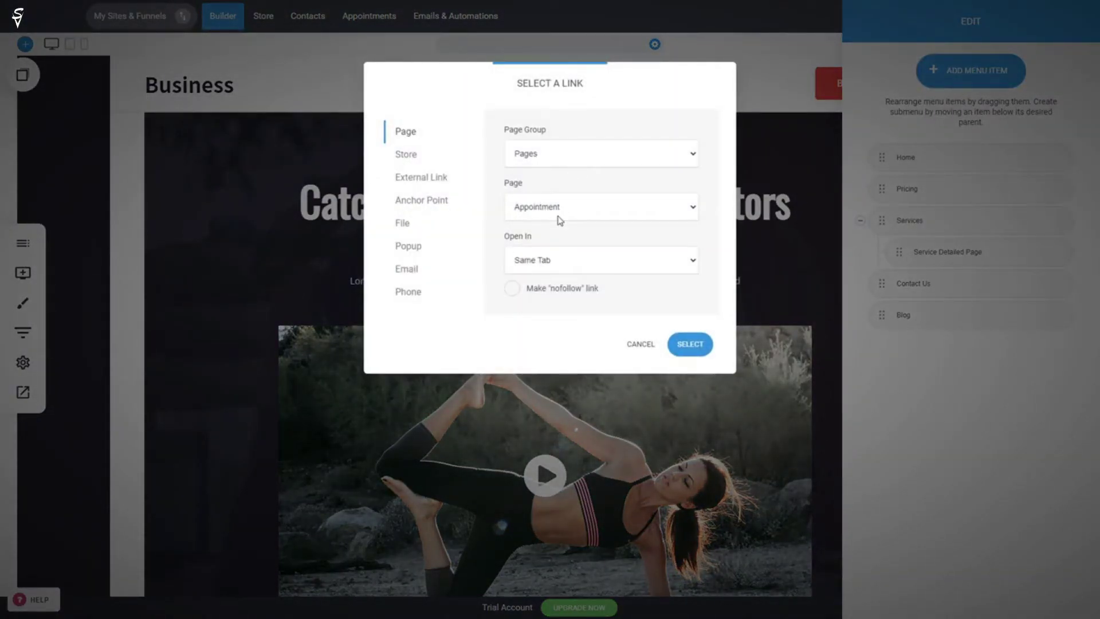
pyautogui.click(559, 252)
pyautogui.click(698, 344)
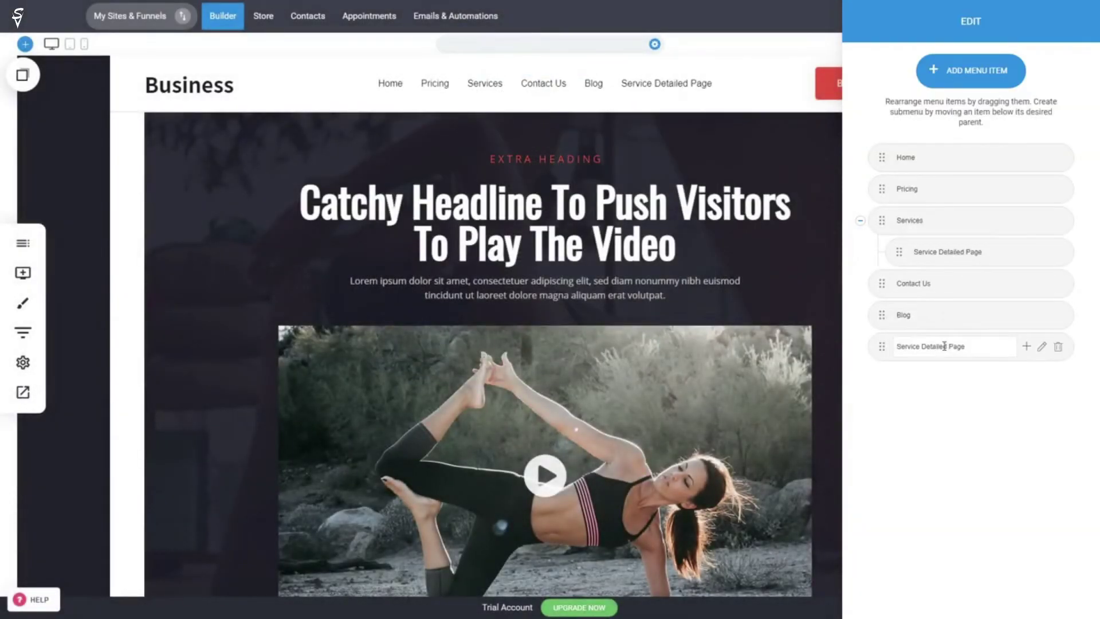
pyautogui.write('2')
pyautogui.press('Return')
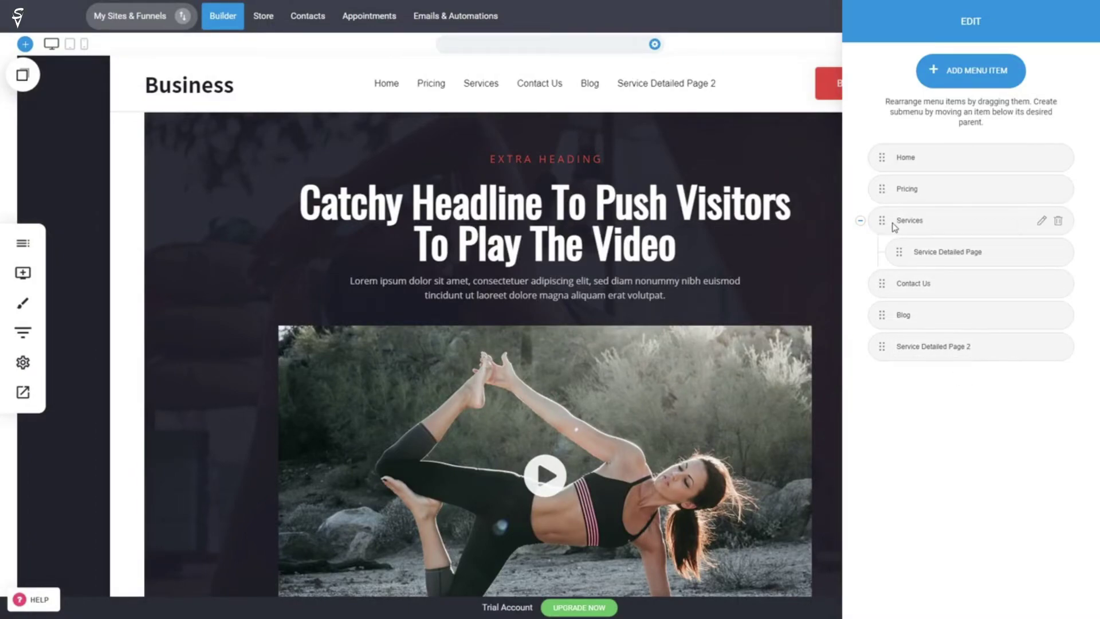
# Nest Service Detailed Page 2 under Services, below Service Detailed Page, and save the header menu.
pyautogui.moveTo(882, 349); pyautogui.dragTo(905, 286)
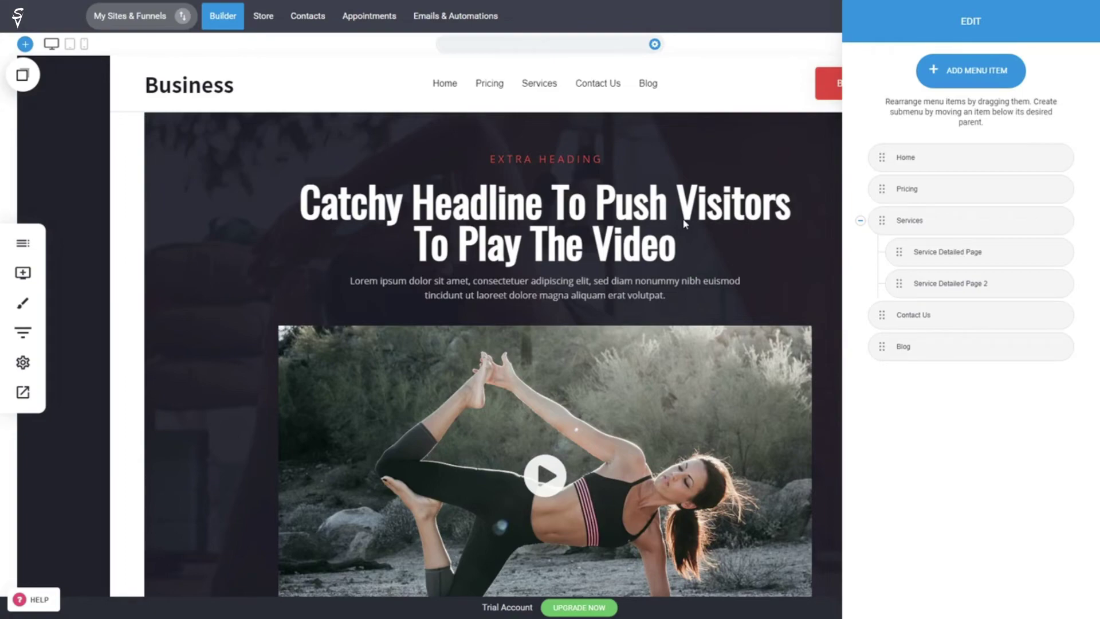
pyautogui.click(684, 223)
pyautogui.click(981, 18)
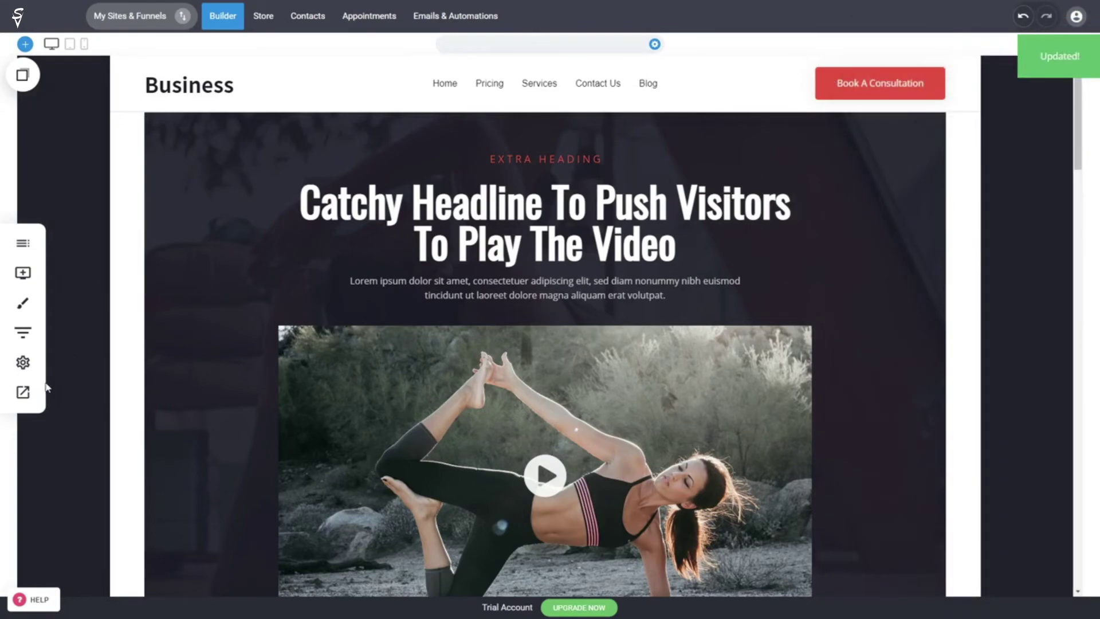
# Preview the site to check the Services submenu, and return to the editor.
pyautogui.click(23, 392)
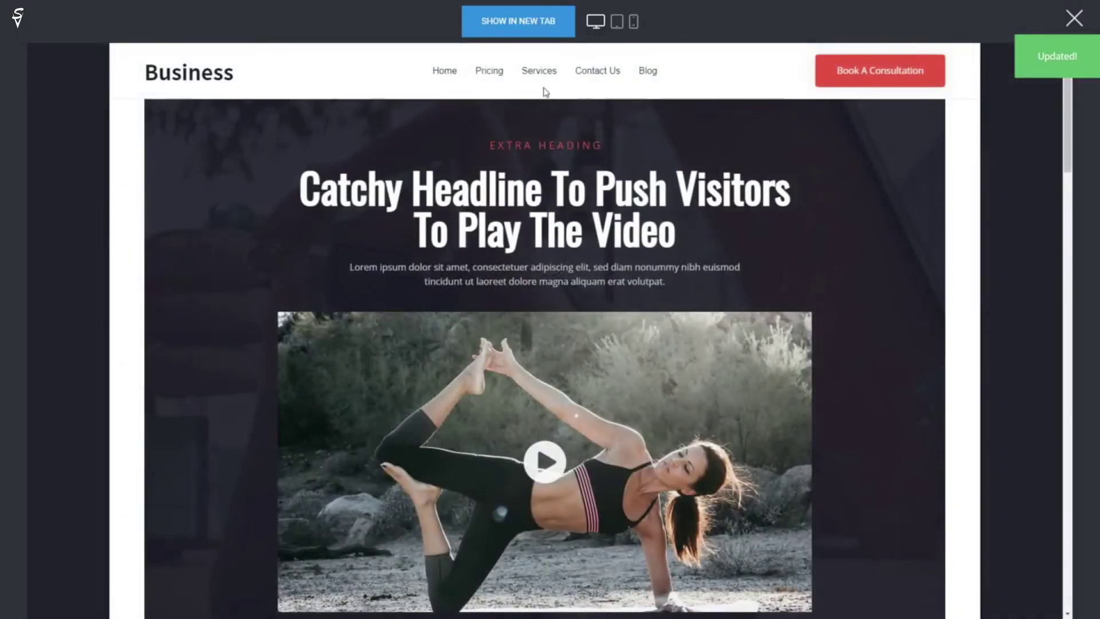
pyautogui.moveTo(540, 79)
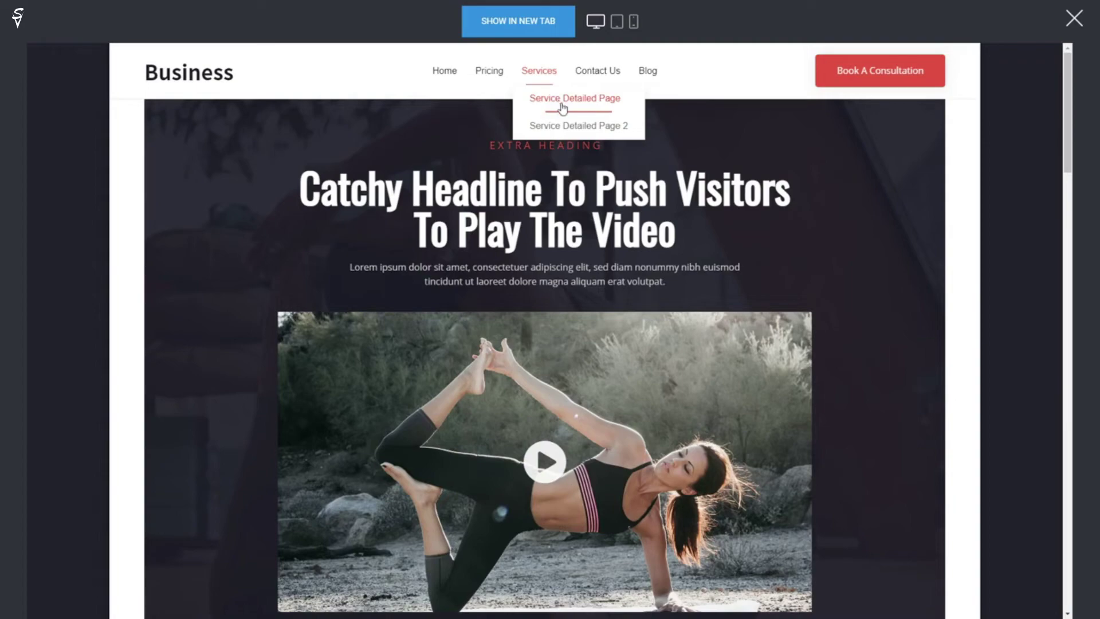
pyautogui.click(1085, 30)
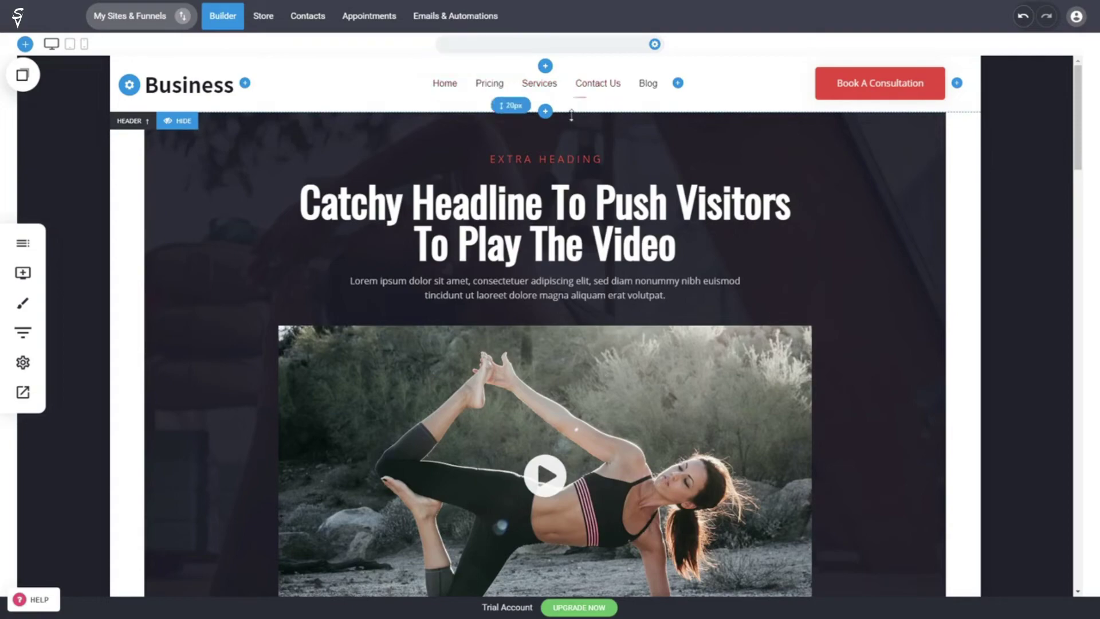
# Add a mega menu under the Pricing menu item, view its default layout in editing mode, and save the page.
pyautogui.moveTo(453, 80)
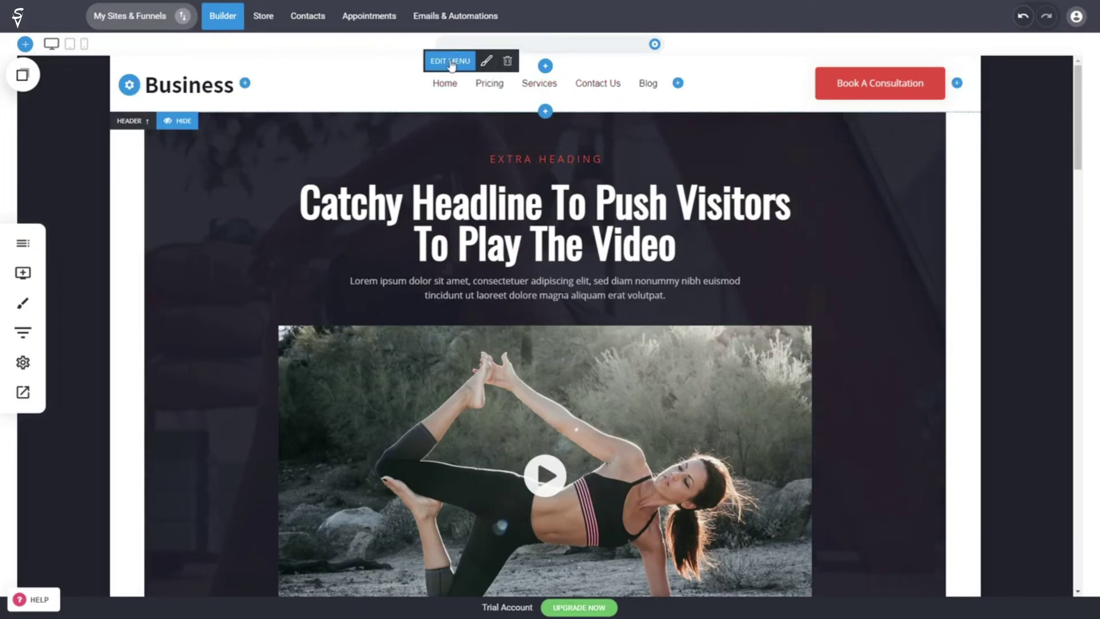
pyautogui.click(451, 62)
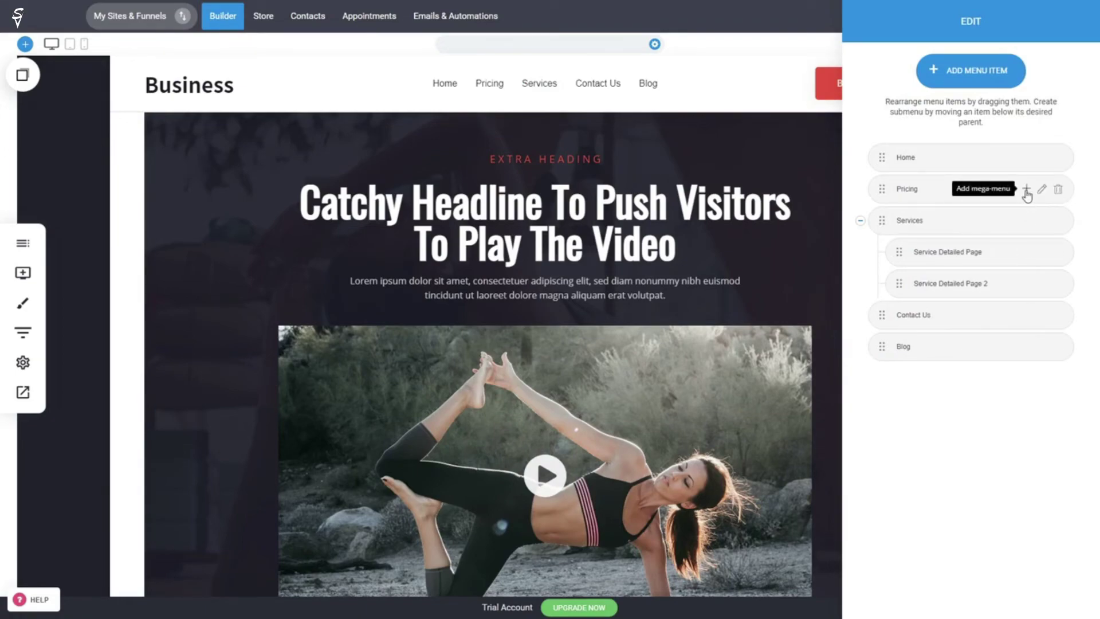
pyautogui.click(1026, 191)
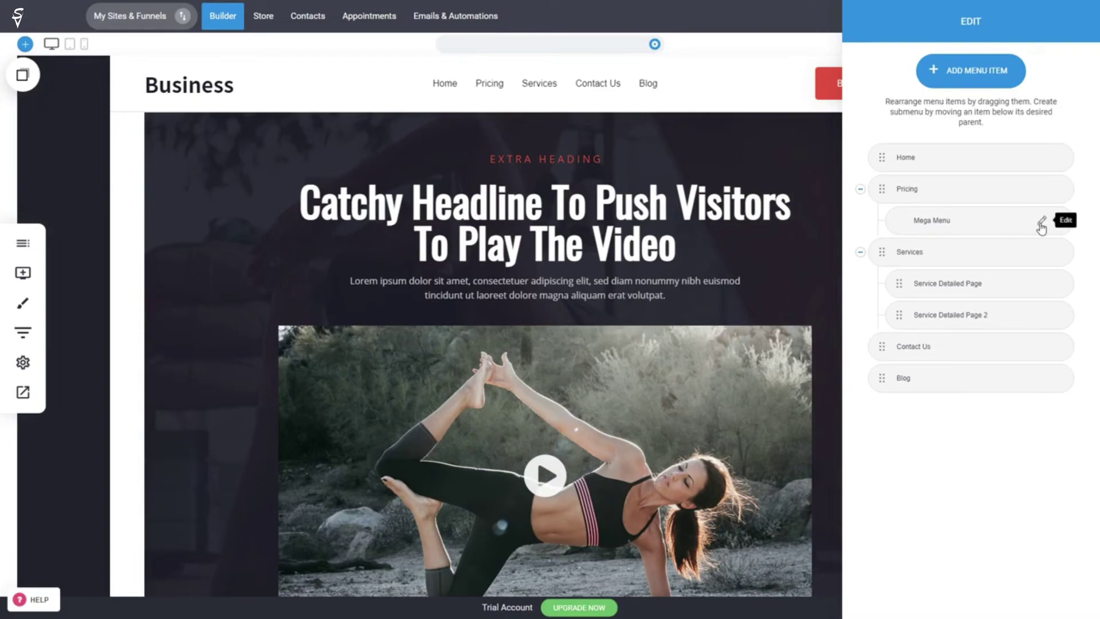
pyautogui.click(1041, 222)
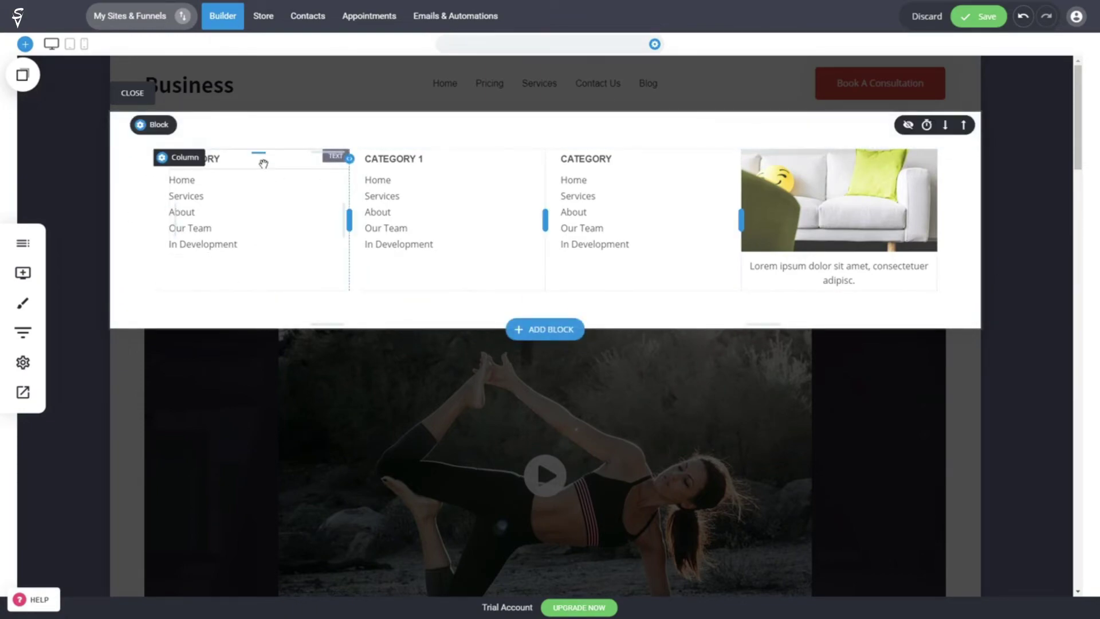
pyautogui.click(136, 99)
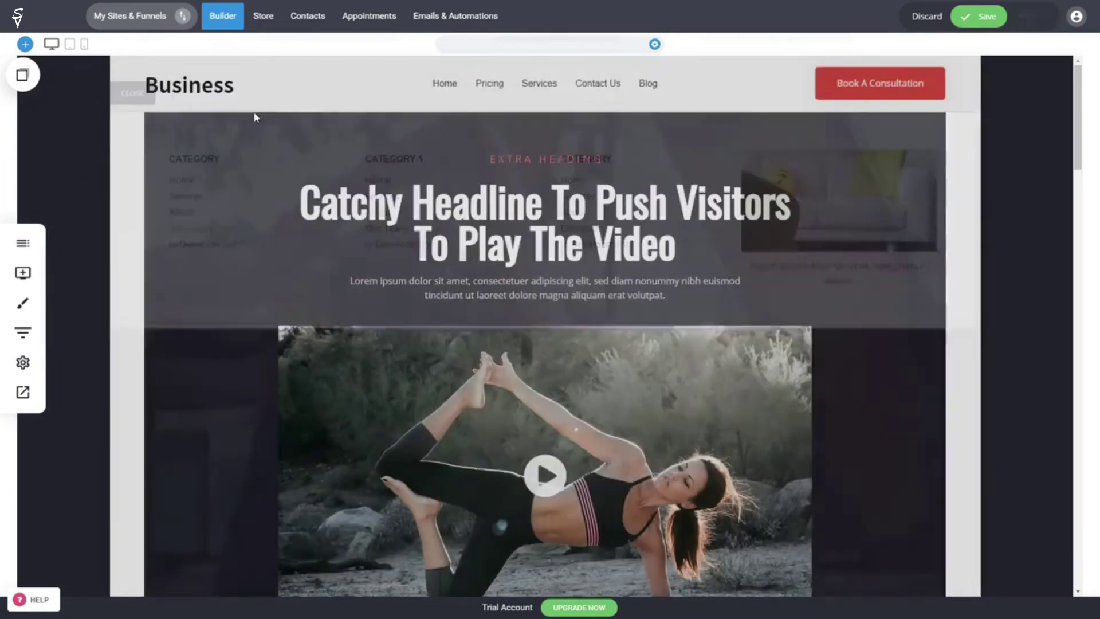
pyautogui.click(979, 16)
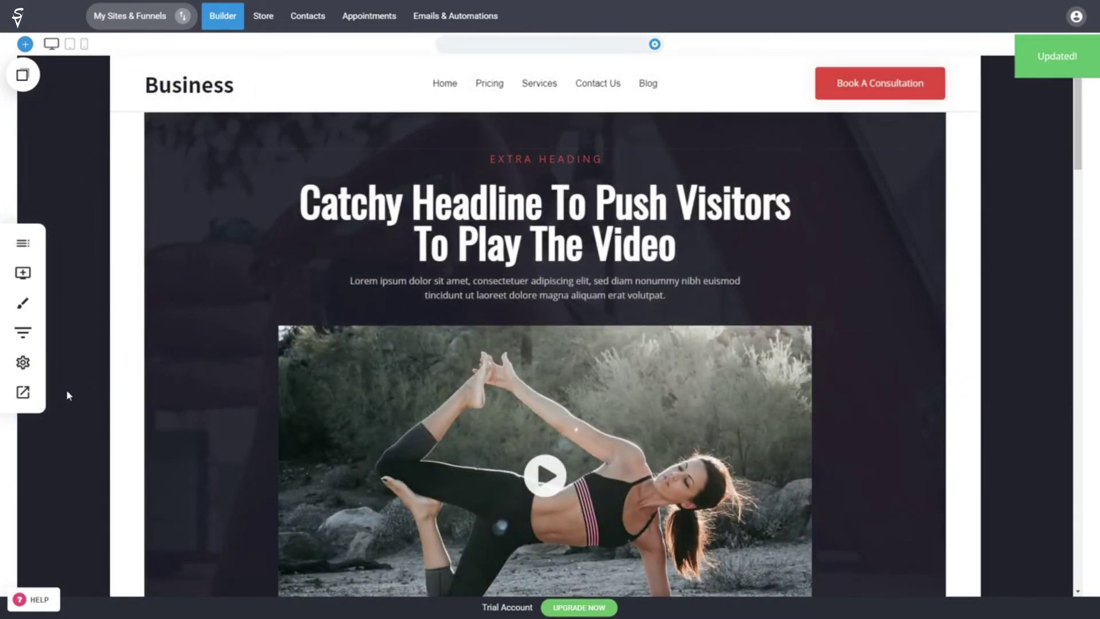
# Preview the site to check the Pricing mega menu, and return to the editor.
pyautogui.click(23, 392)
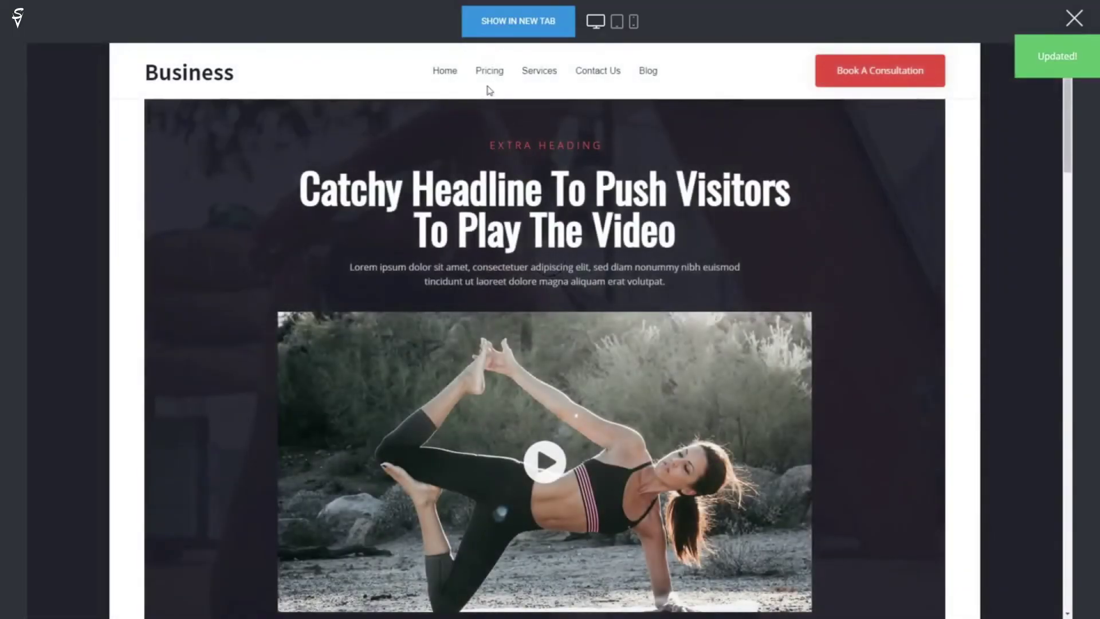
pyautogui.moveTo(486, 72)
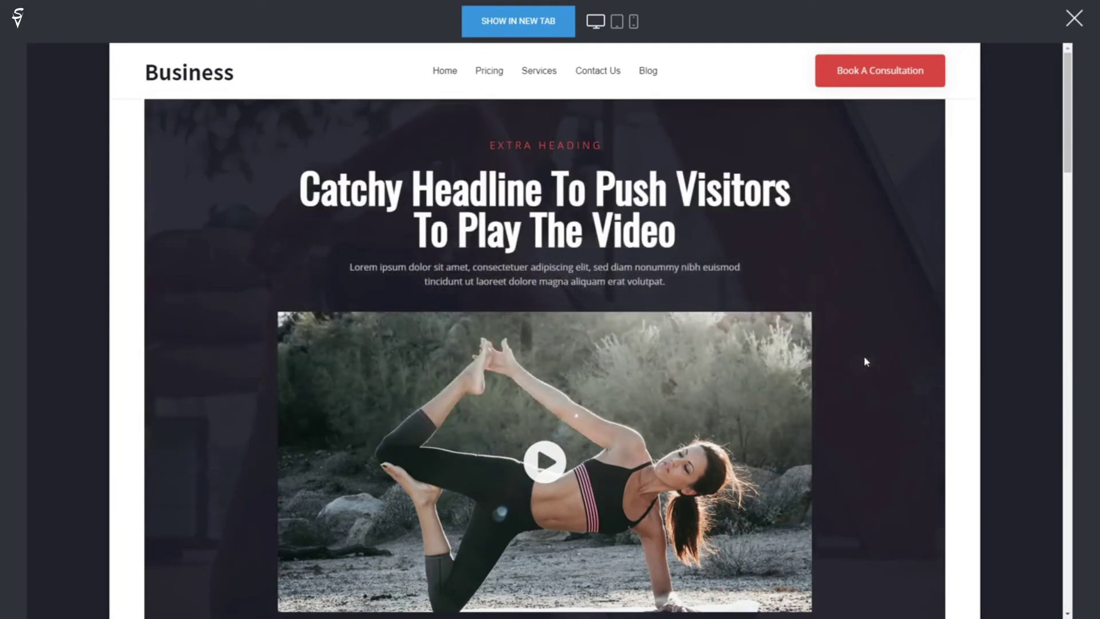
pyautogui.click(1075, 20)
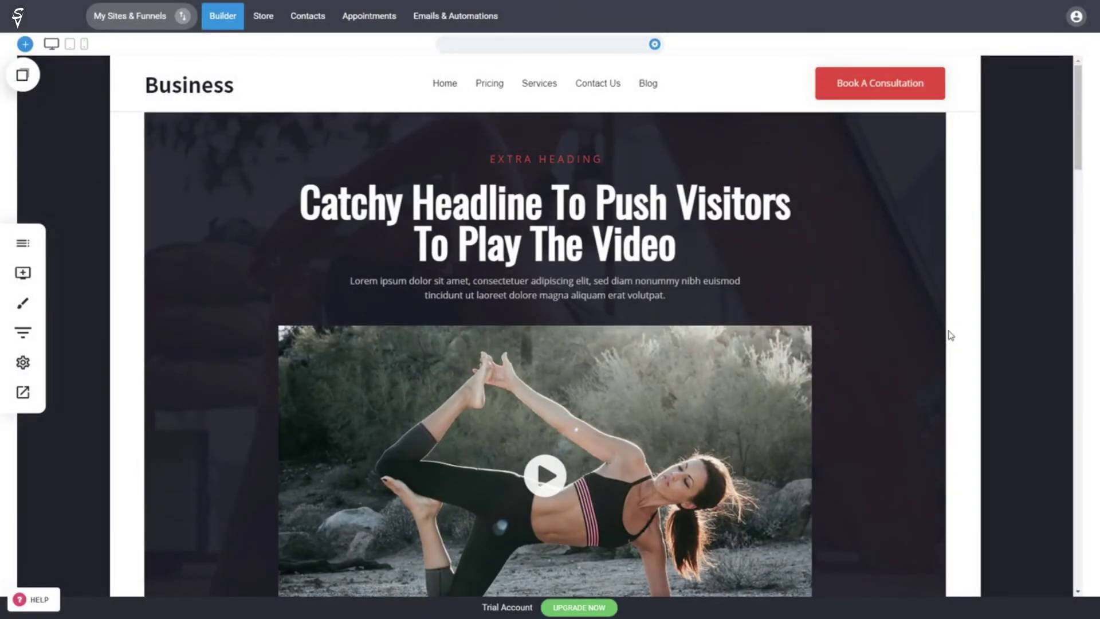
pyautogui.click(20, 244)
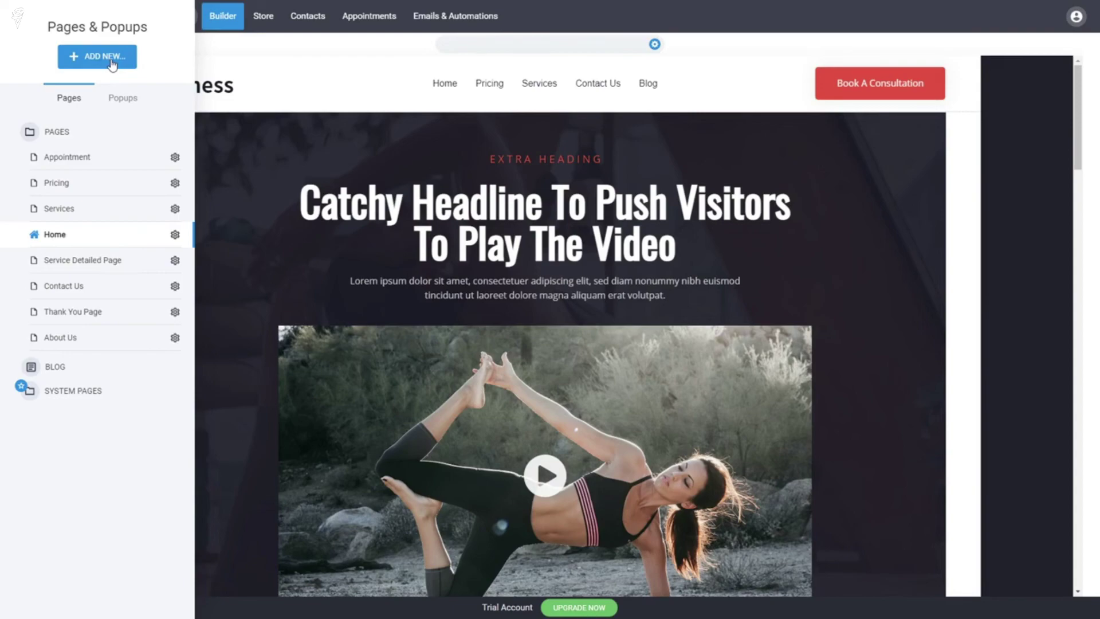
pyautogui.click(917, 236)
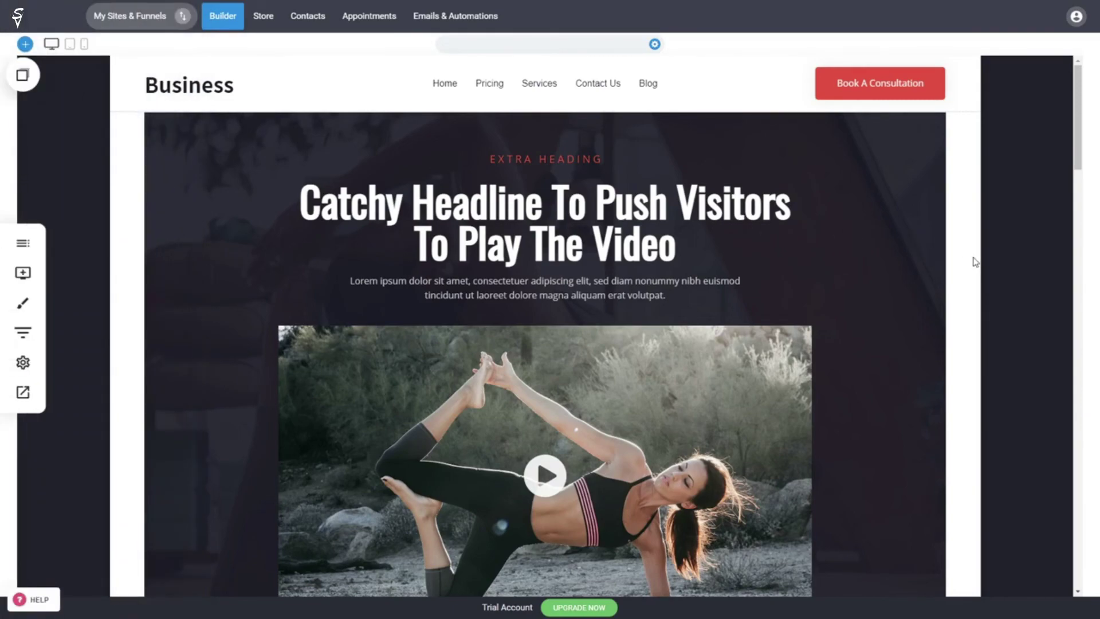